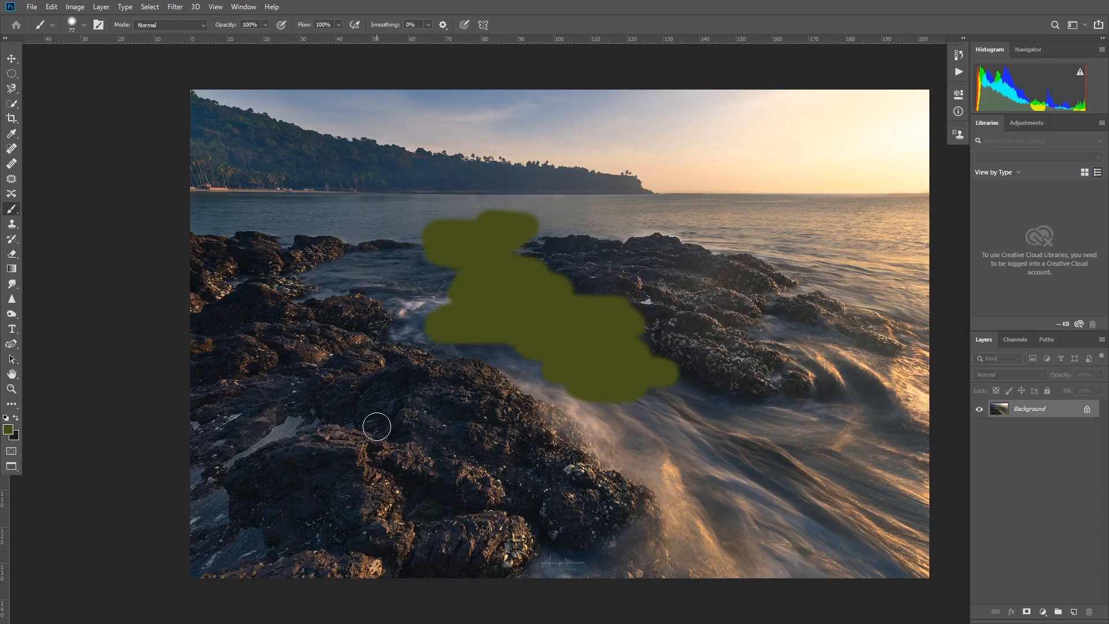
Paint one more green stroke across the water on the Background layer, and undo all the green strokes
mouse_move(616, 428)
left_mouse_down()
mouse_move(683, 386)
mouse_move(684, 408)
mouse_move(751, 412)
left_mouse_up()
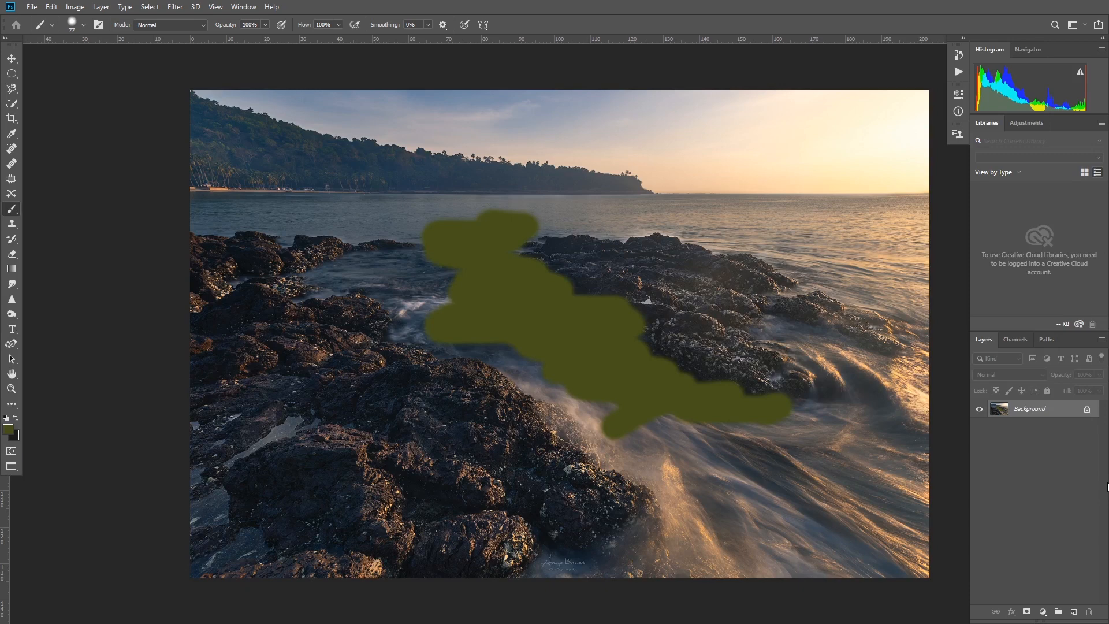
key("ctrl+z")
key("ctrl+z")
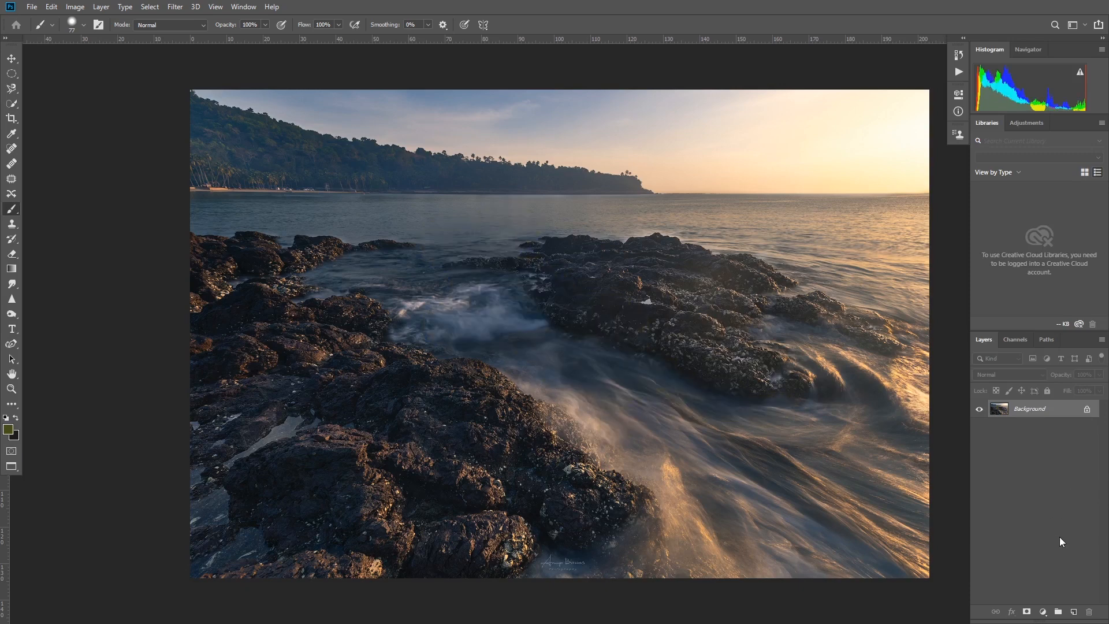
Add a blank layer above the Background and another new layer named "tutorial" above it
left_click(1074, 612)
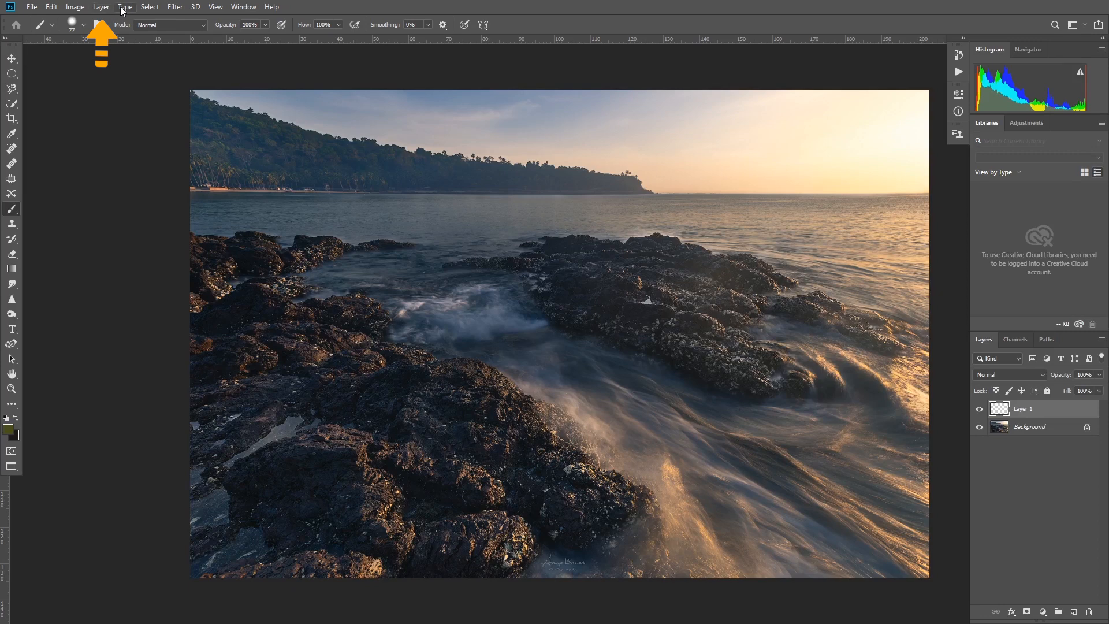
left_click(99, 8)
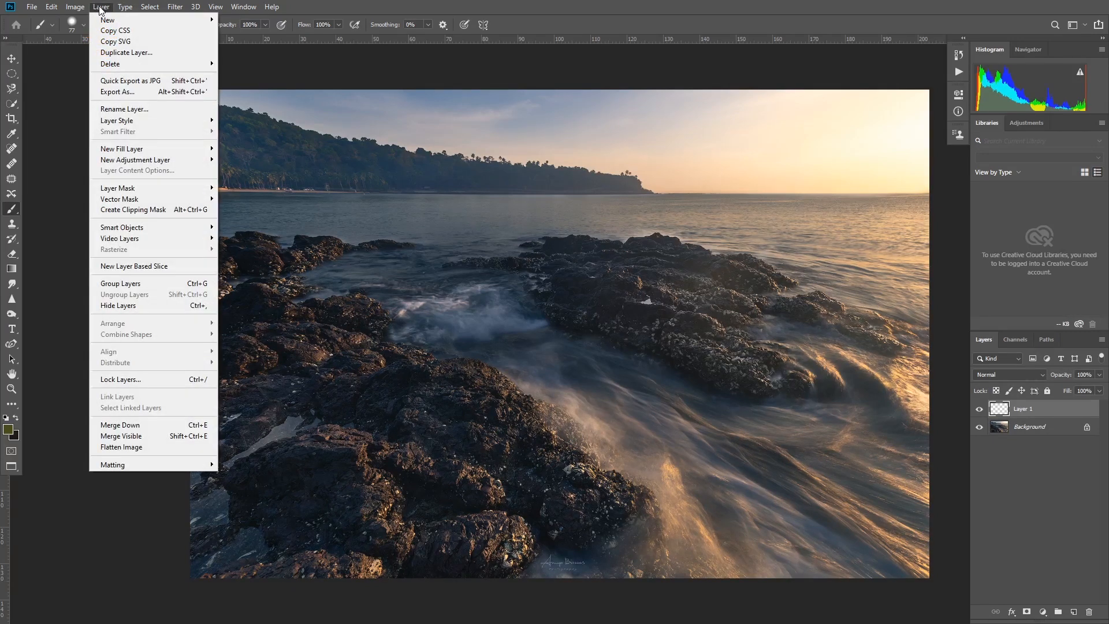
mouse_move(107, 21)
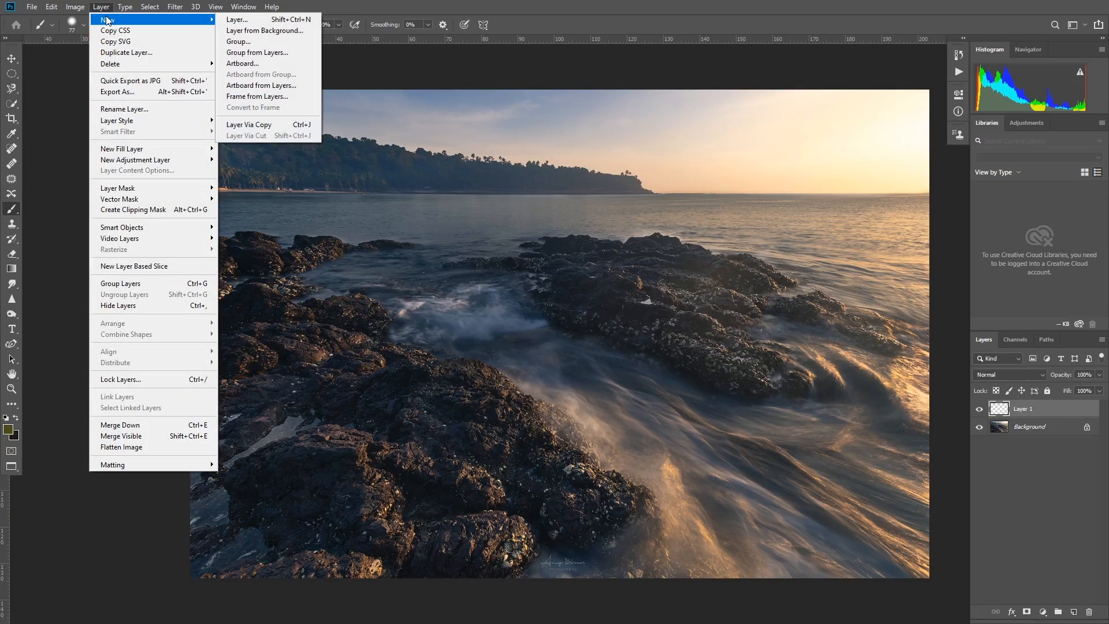
left_click(237, 20)
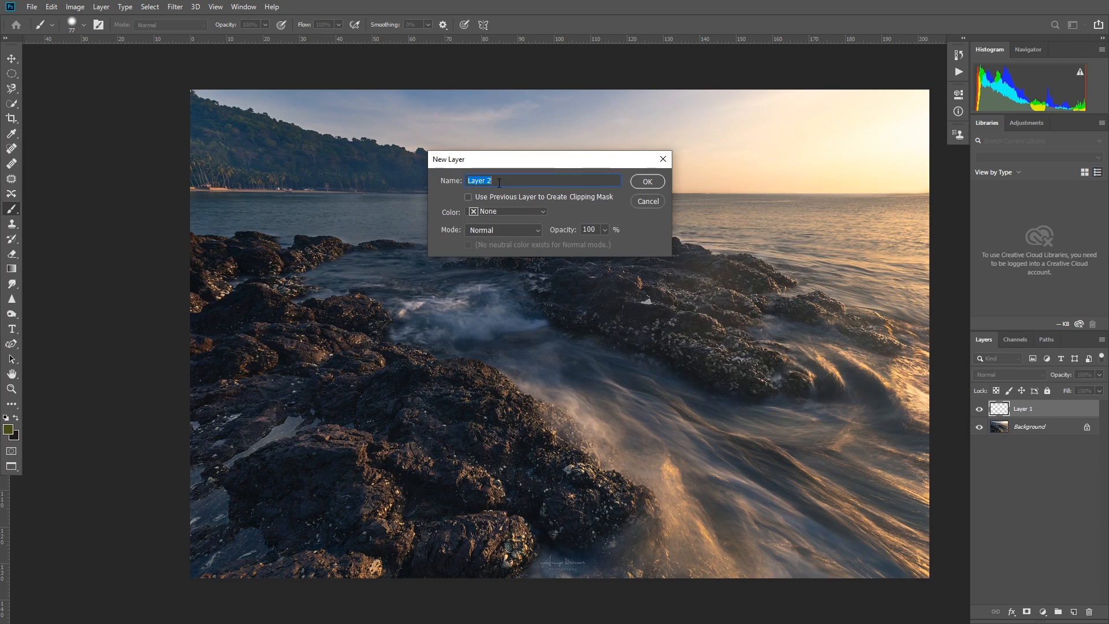
type("tutorial")
left_click(647, 182)
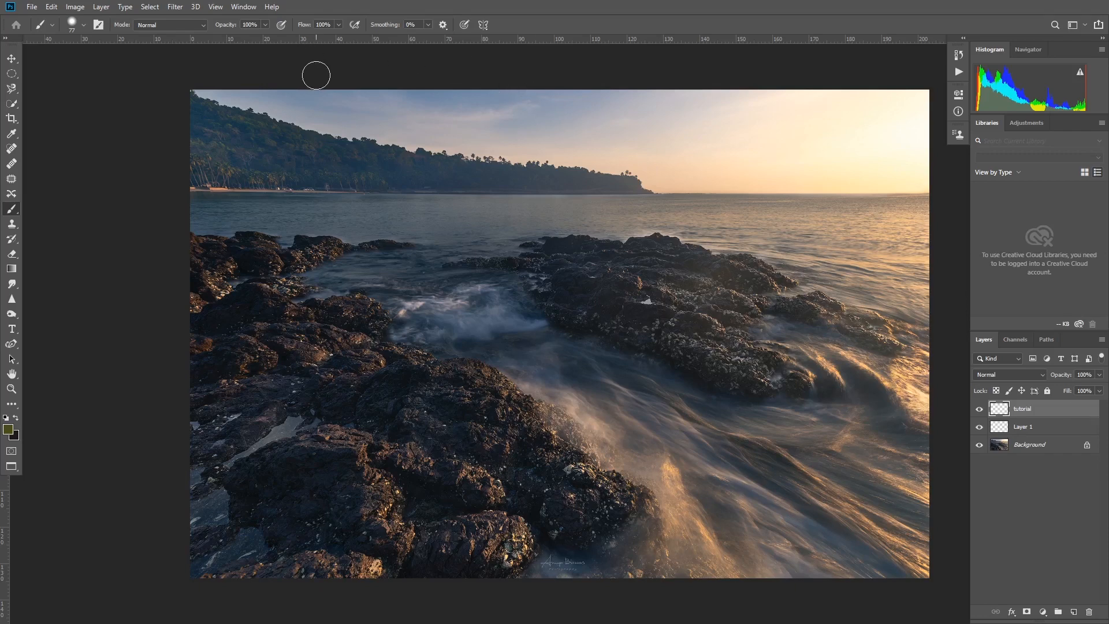
Create another new layer above the tutorial layer, keeping its default name and settings
key("ctrl+shift+n")
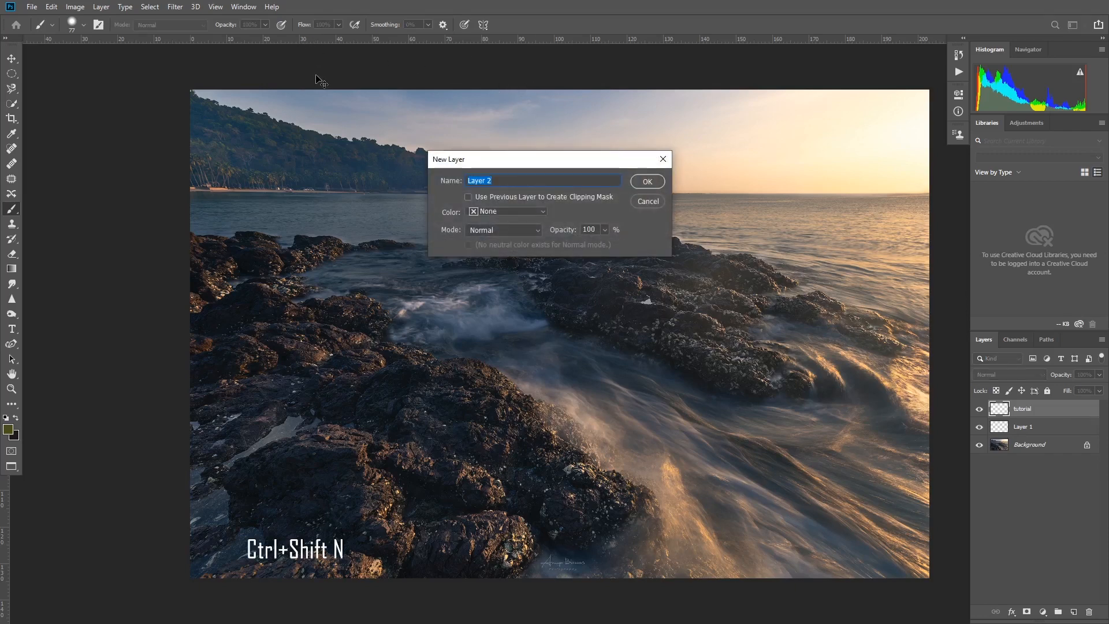
left_click(641, 182)
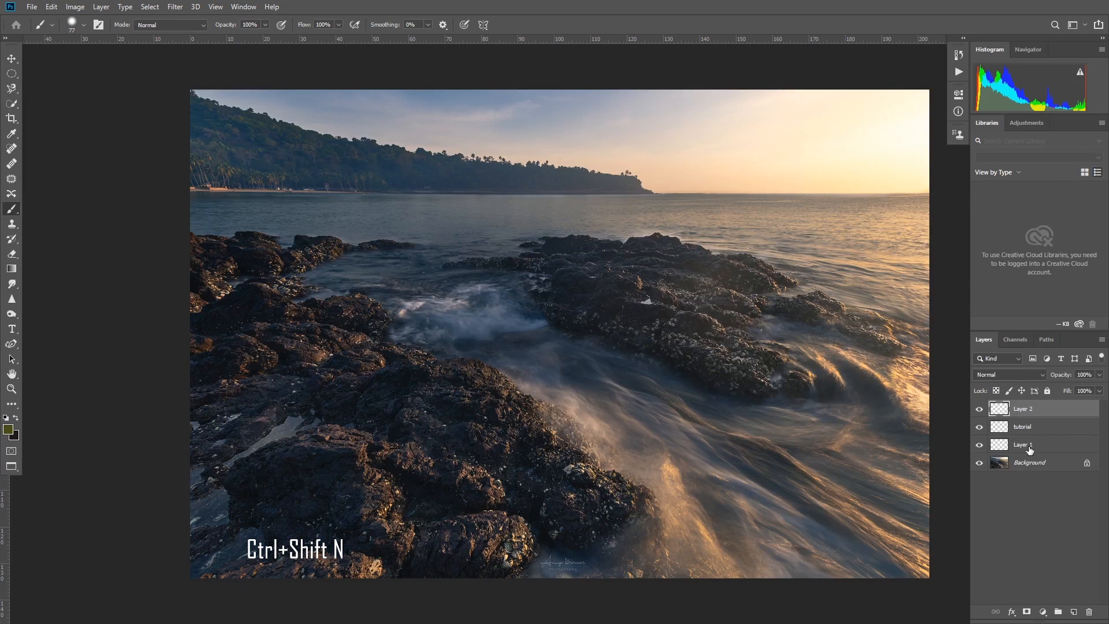
double_click(1026, 410)
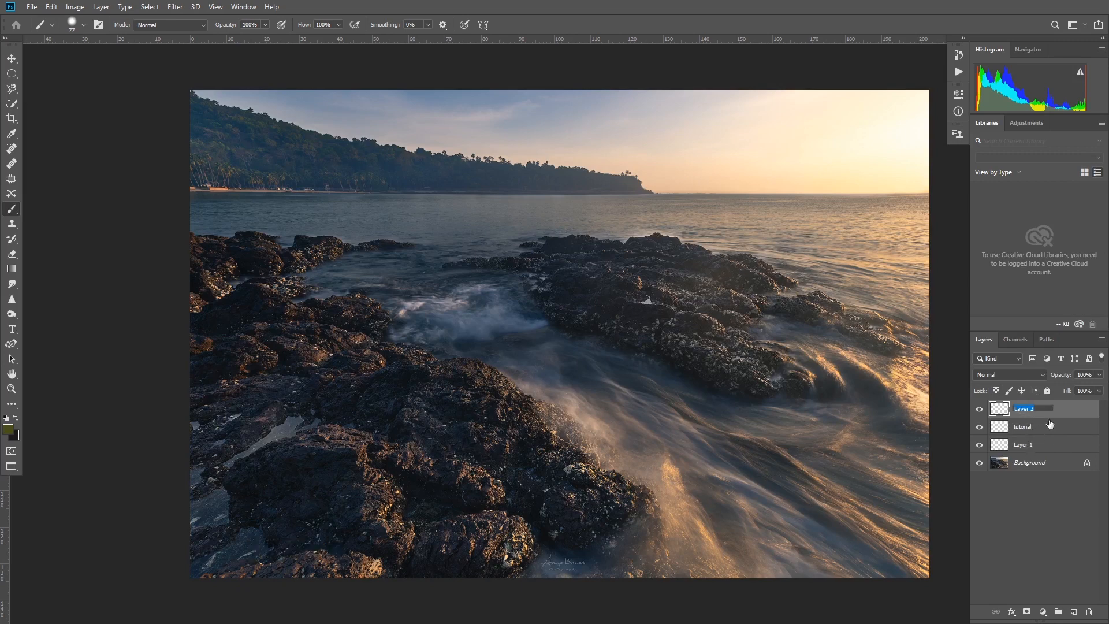
left_click(1031, 537)
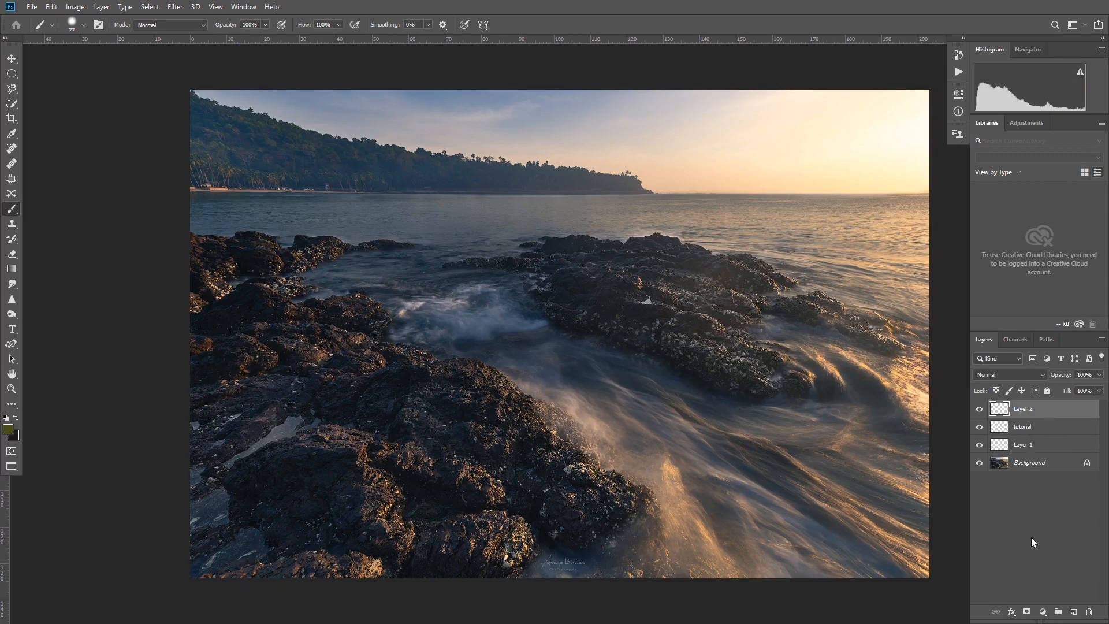
Rename Layer 1 as "colour"
double_click(1026, 445)
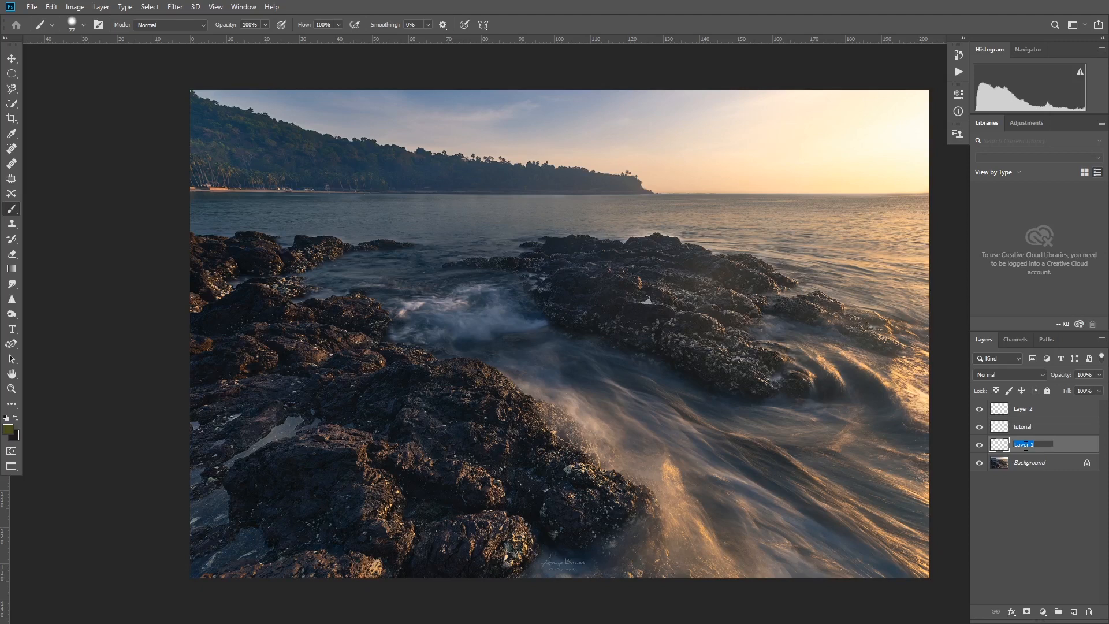
type("colour")
left_click(1032, 484)
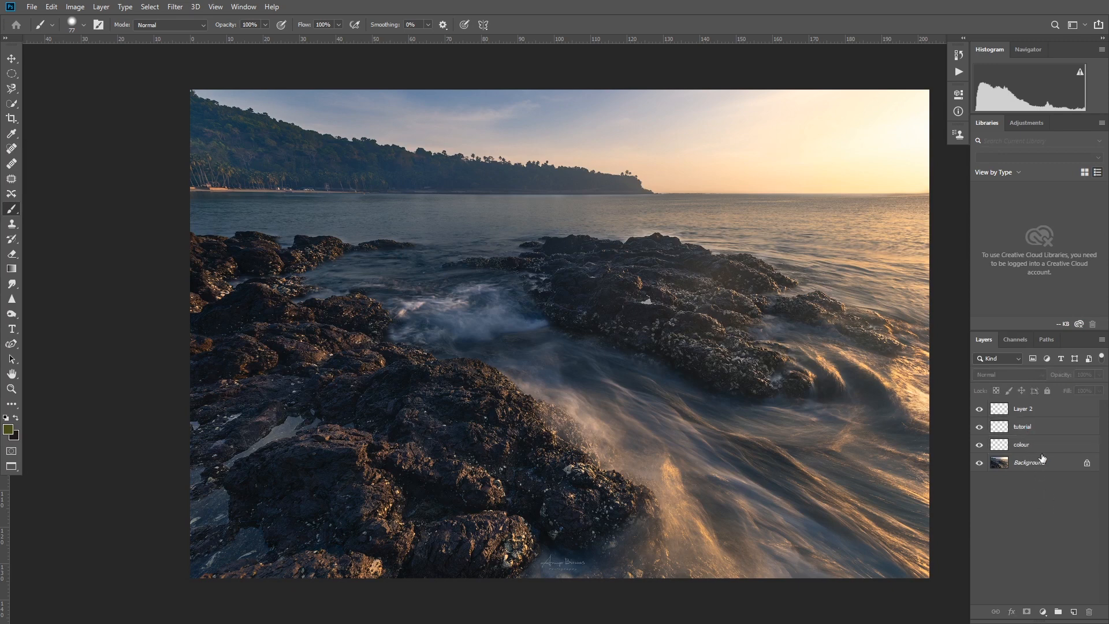
double_click(1028, 410)
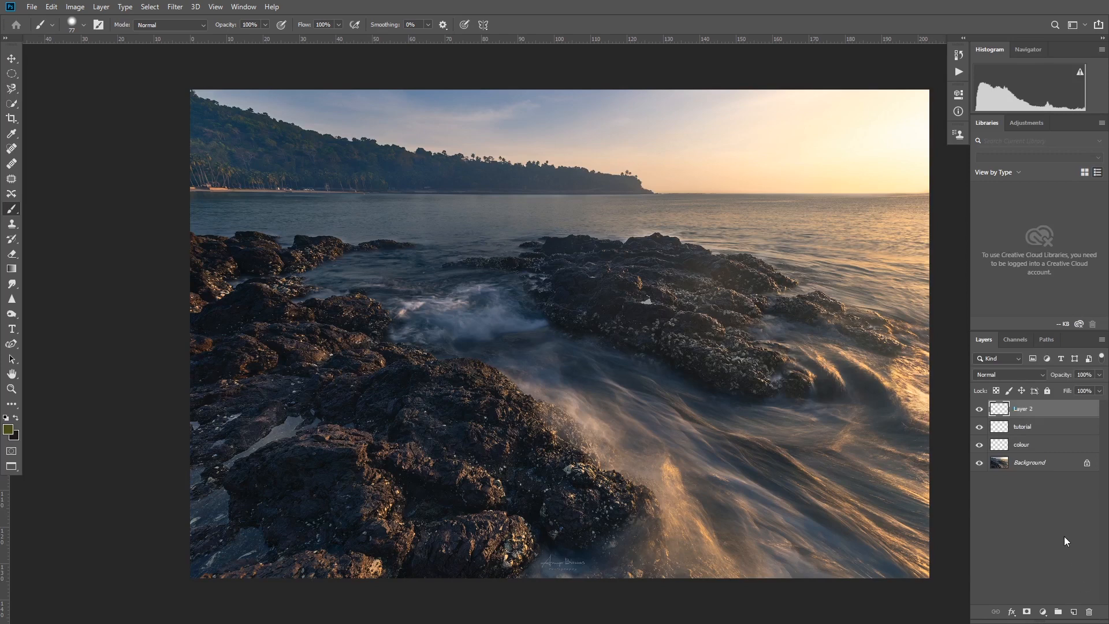
left_click(1039, 521)
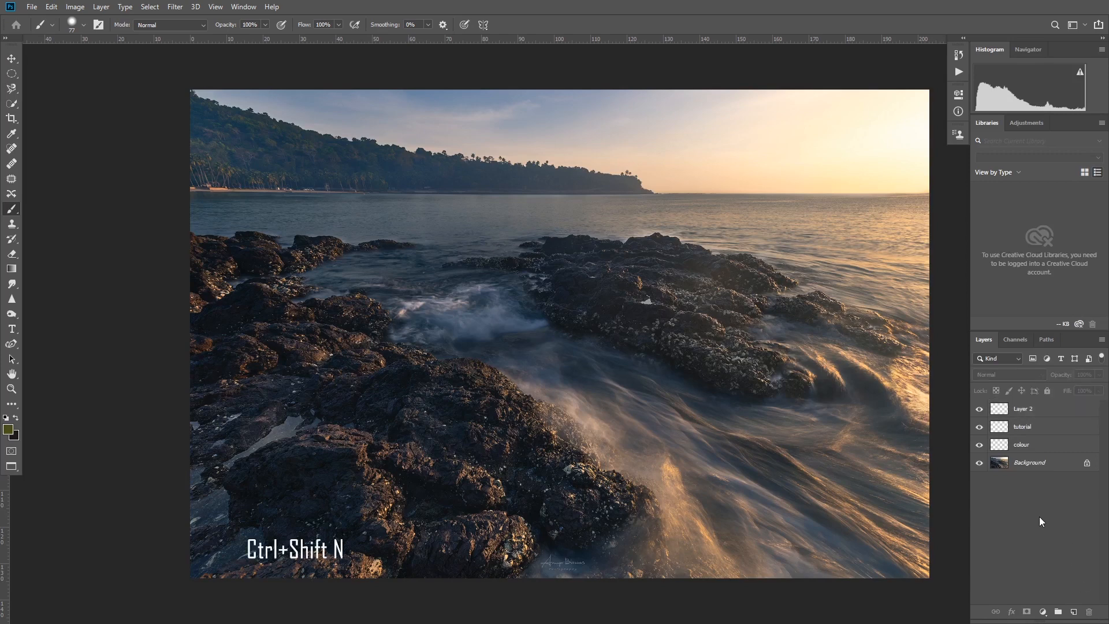
key("ctrl+shift+n")
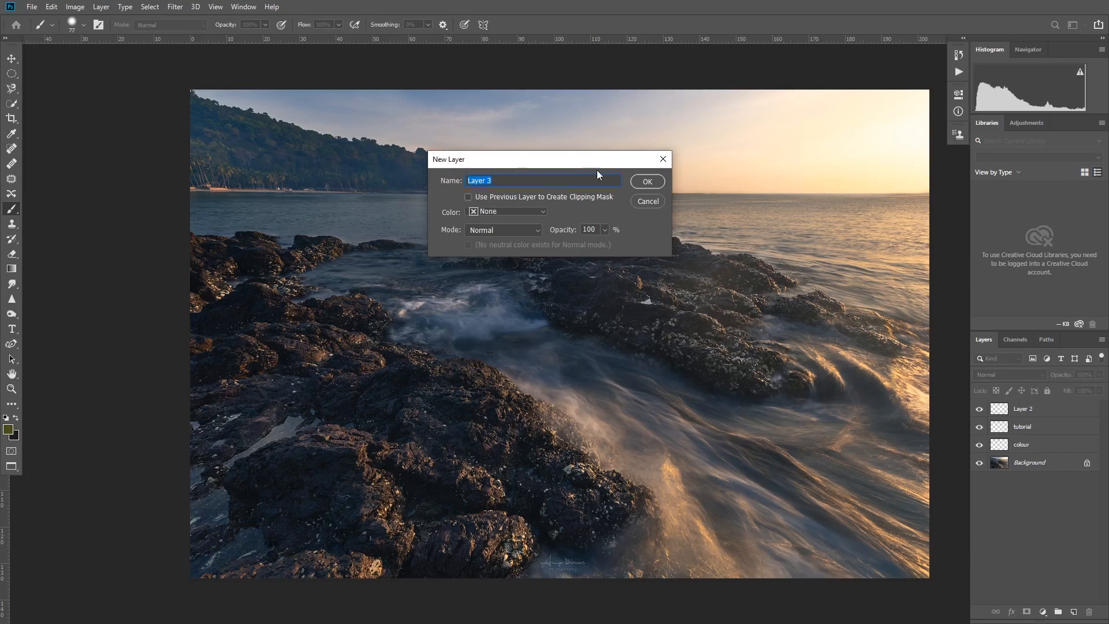
left_click(664, 159)
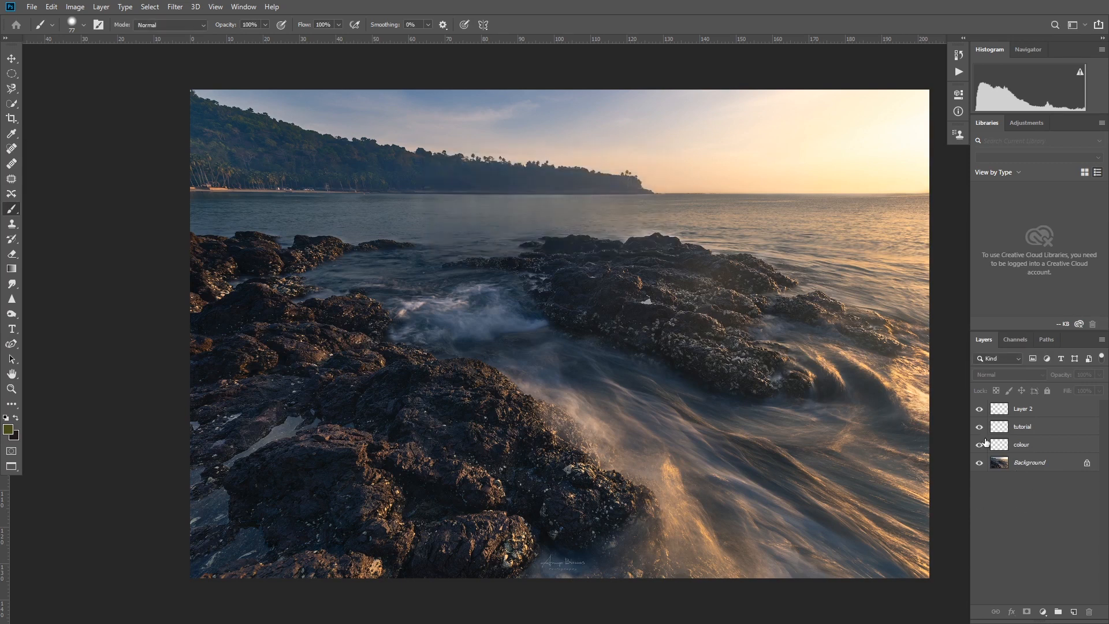
Hide Layer 2 and the tutorial layer, and brush a large green area over the rocks and water on the colour layer
left_click(979, 409)
left_click(979, 427)
left_click(1022, 448)
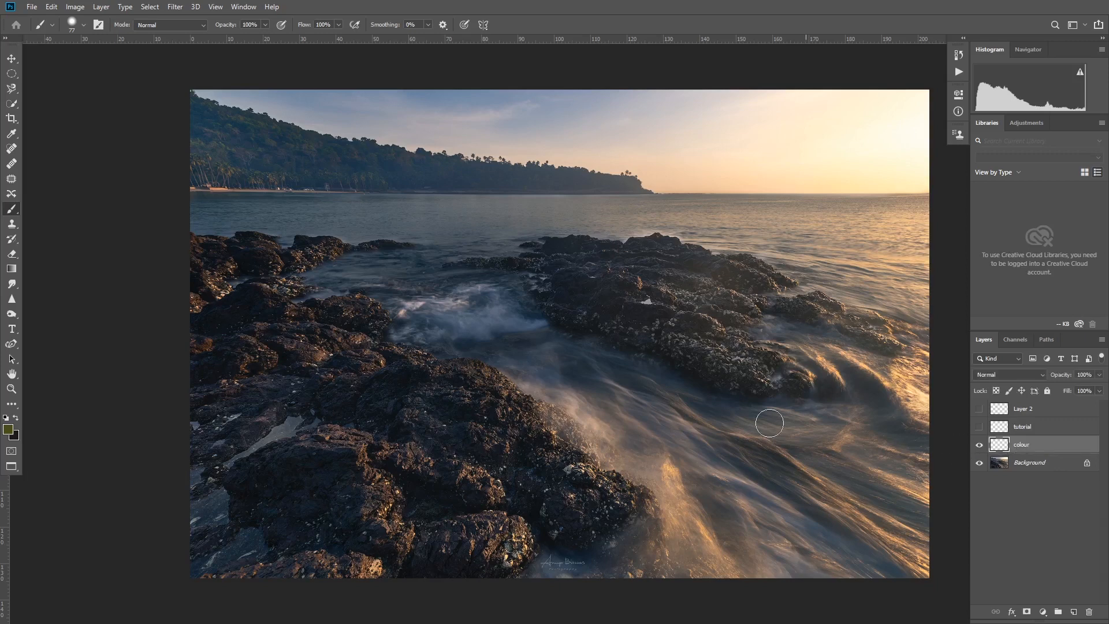
mouse_move(402, 435)
left_mouse_down()
mouse_move(519, 425)
mouse_move(502, 414)
mouse_move(395, 411)
mouse_move(282, 319)
mouse_move(439, 318)
mouse_move(455, 423)
mouse_move(412, 387)
mouse_move(479, 322)
mouse_move(357, 320)
mouse_move(373, 354)
mouse_move(542, 397)
mouse_move(424, 391)
mouse_move(569, 280)
mouse_move(591, 291)
mouse_move(532, 386)
mouse_move(667, 433)
mouse_move(599, 269)
mouse_move(461, 273)
mouse_move(510, 363)
mouse_move(641, 386)
mouse_move(552, 380)
mouse_move(567, 357)
mouse_move(633, 396)
mouse_move(570, 402)
mouse_move(683, 356)
mouse_move(642, 299)
mouse_move(582, 314)
mouse_move(639, 339)
left_mouse_up()
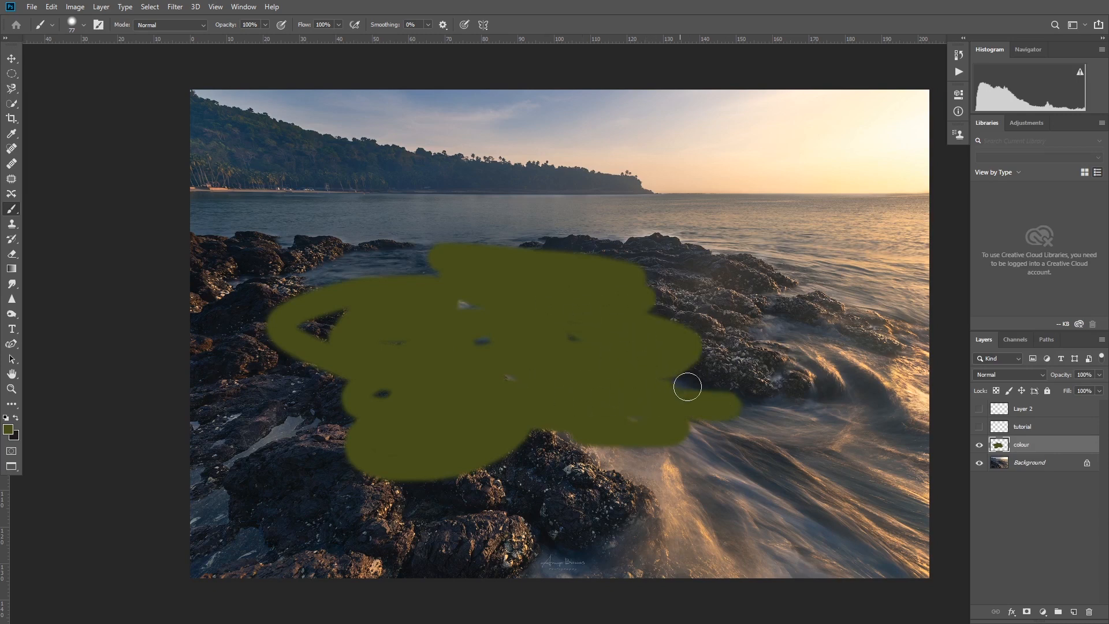
Toggle the colour layer's visibility repeatedly to compare the photo with and without the green paint, leaving the layer shown
left_click(980, 448)
left_click(980, 449)
left_click(980, 448)
left_click(979, 448)
left_click(980, 448)
left_click(979, 448)
left_click(980, 449)
left_click(979, 448)
left_click(980, 446)
left_click(980, 446)
left_click(979, 446)
left_click(980, 446)
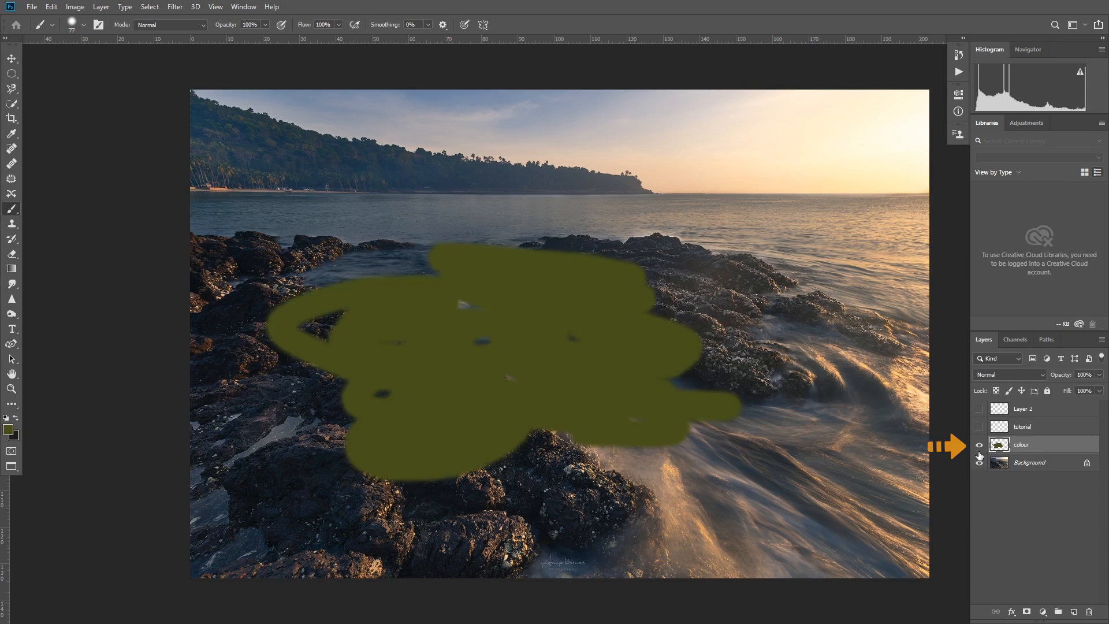
left_click(979, 447)
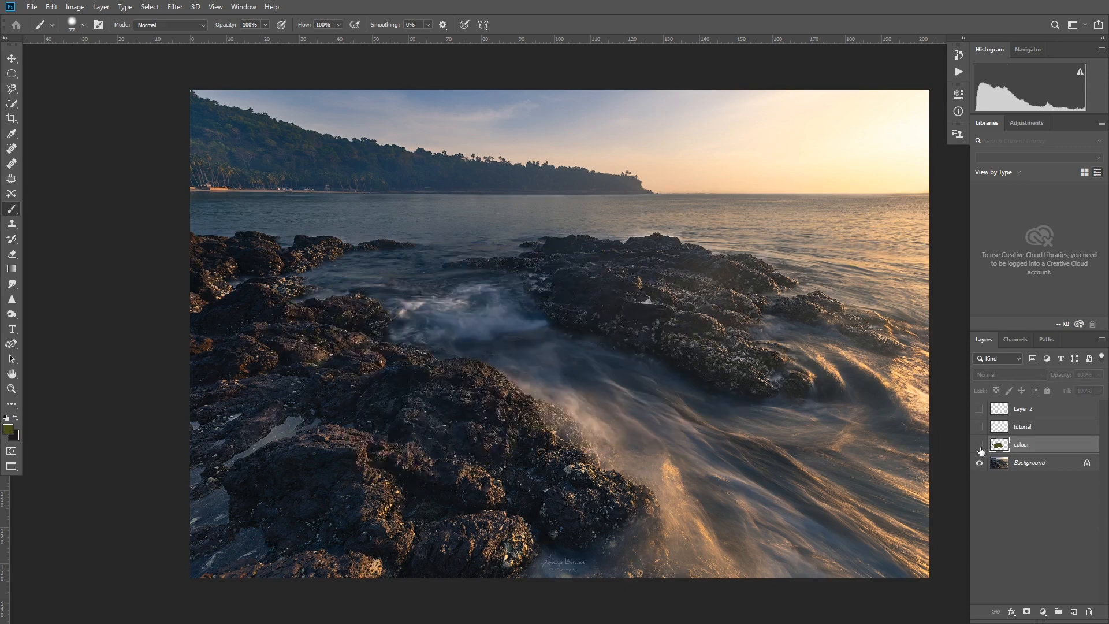
left_click(980, 447)
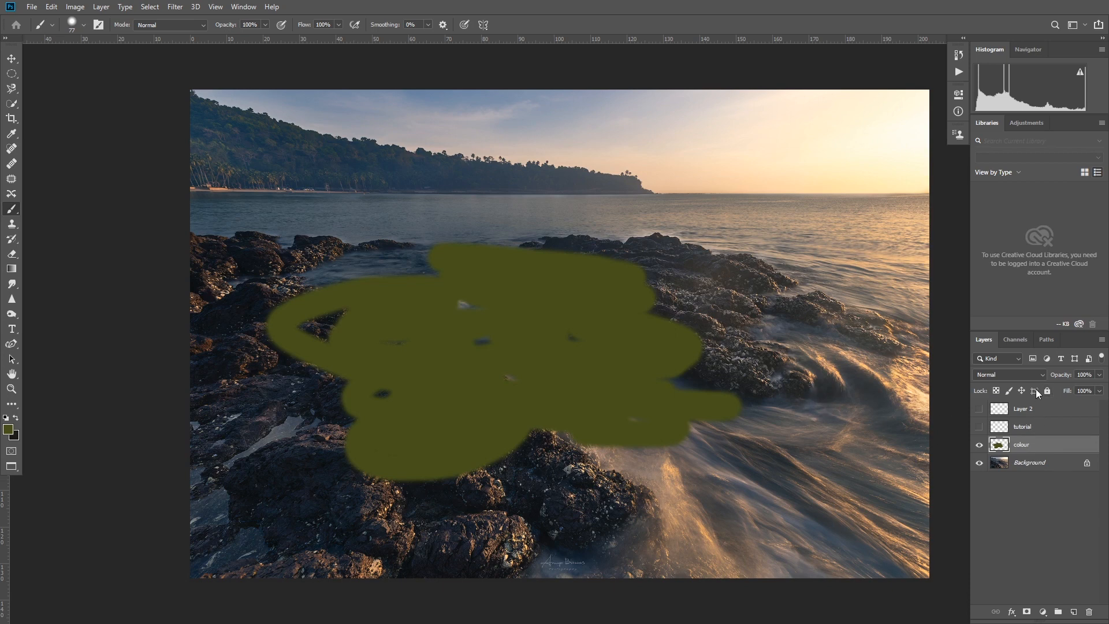
Try a reduced opacity on the colour layer and return it to 100%
left_click(1099, 376)
mouse_move(1100, 390)
left_mouse_down()
mouse_move(1054, 387)
mouse_move(1100, 399)
mouse_move(1105, 377)
left_mouse_up()
left_click(1102, 379)
mouse_move(1099, 391)
left_mouse_down()
mouse_move(1085, 387)
mouse_move(1104, 391)
left_mouse_up()
mouse_move(1051, 380)
left_mouse_down()
mouse_move(1026, 379)
mouse_move(1054, 378)
left_mouse_up()
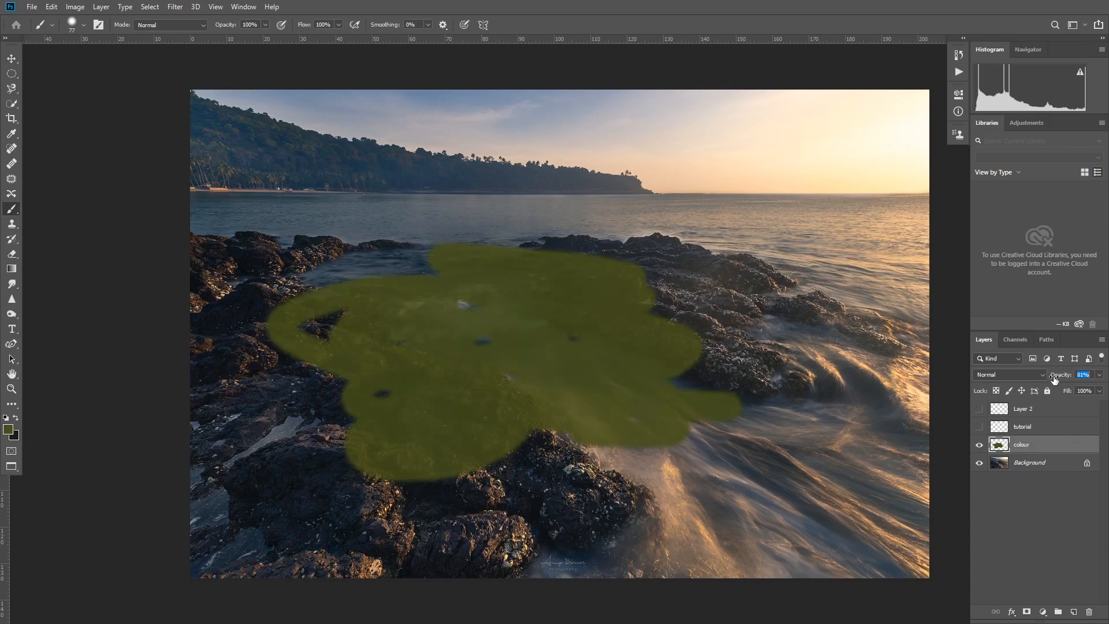
left_click_drag(1054, 378, 1092, 380)
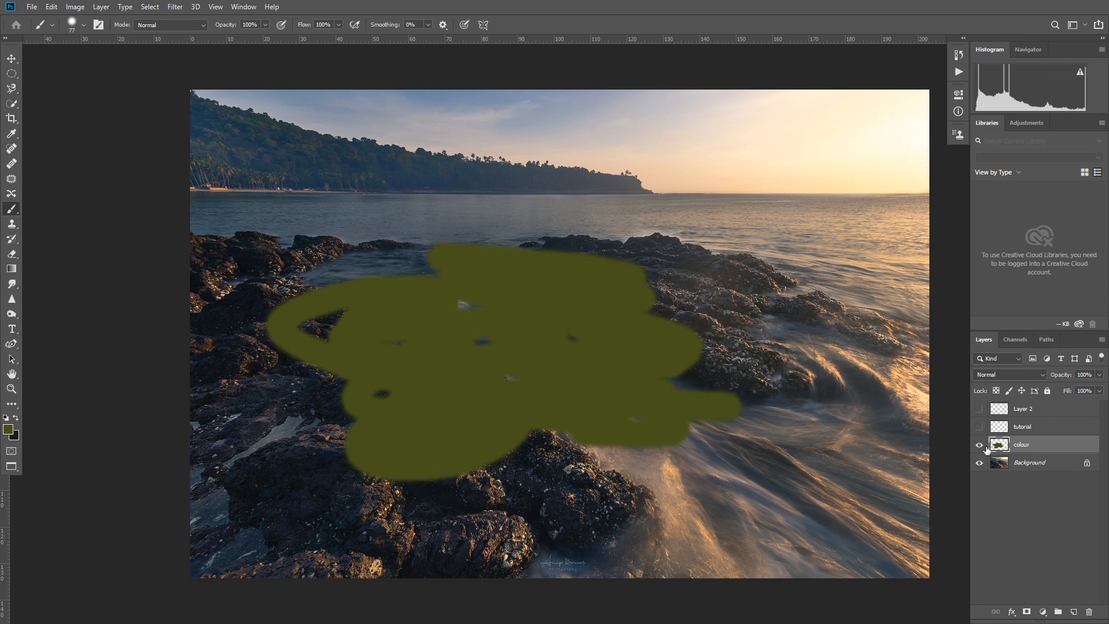
Hide the colour layer, and brush dark strokes across the middle of the Background layer using the swapped foreground colour
left_click(1024, 468)
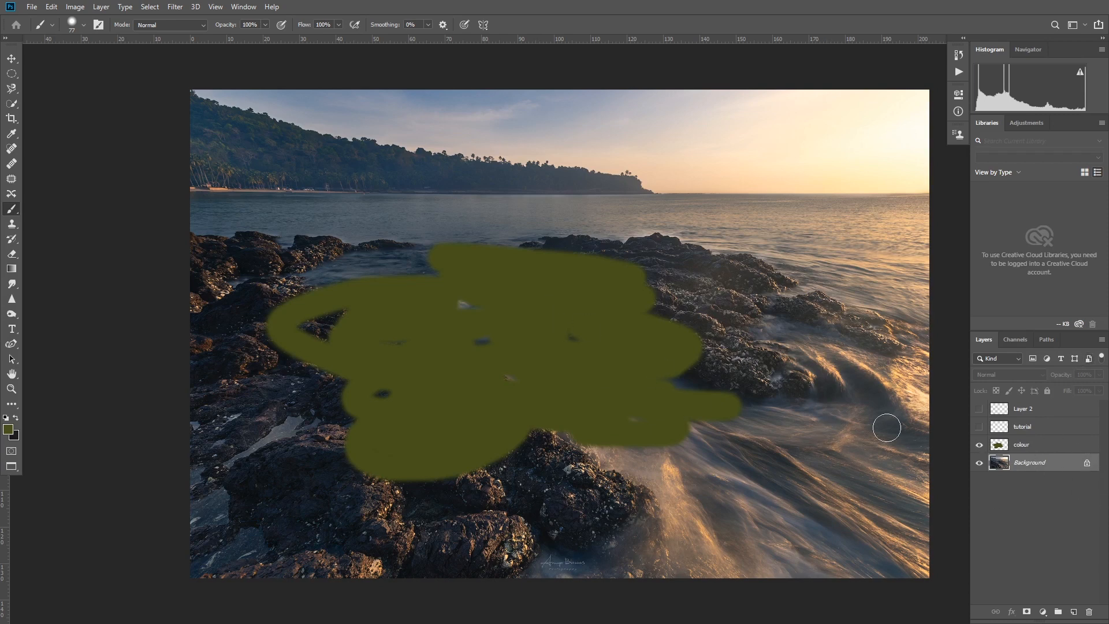
left_click(980, 446)
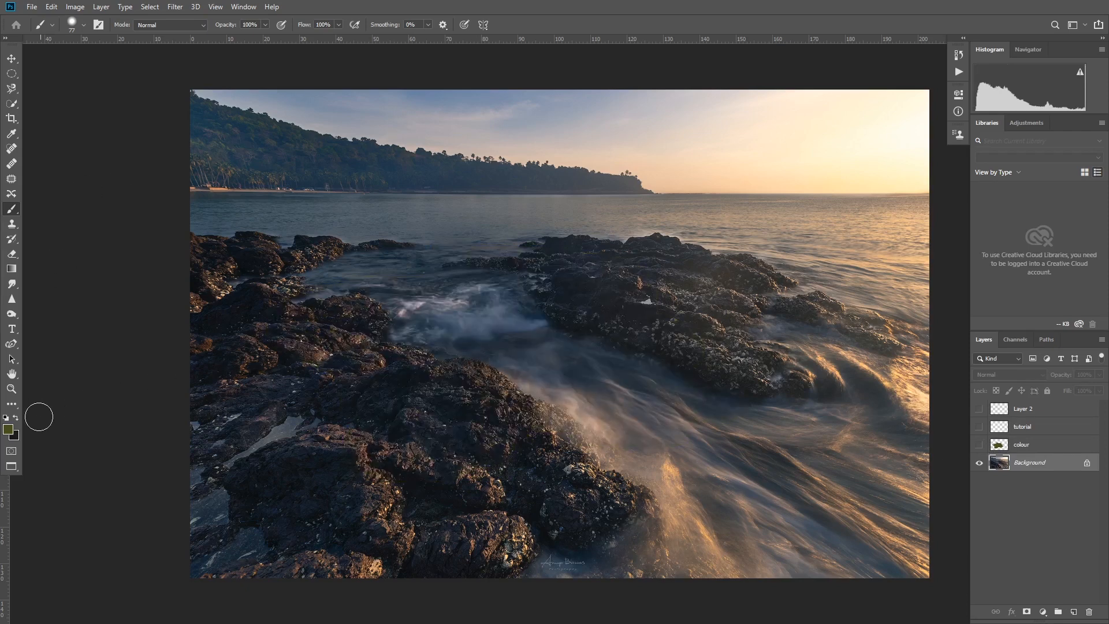
left_click(16, 418)
left_click_drag(508, 384, 647, 394)
mouse_move(703, 420)
left_mouse_down()
mouse_move(439, 370)
mouse_move(651, 383)
mouse_move(428, 404)
mouse_move(588, 318)
left_mouse_up()
left_click_drag(543, 270, 470, 285)
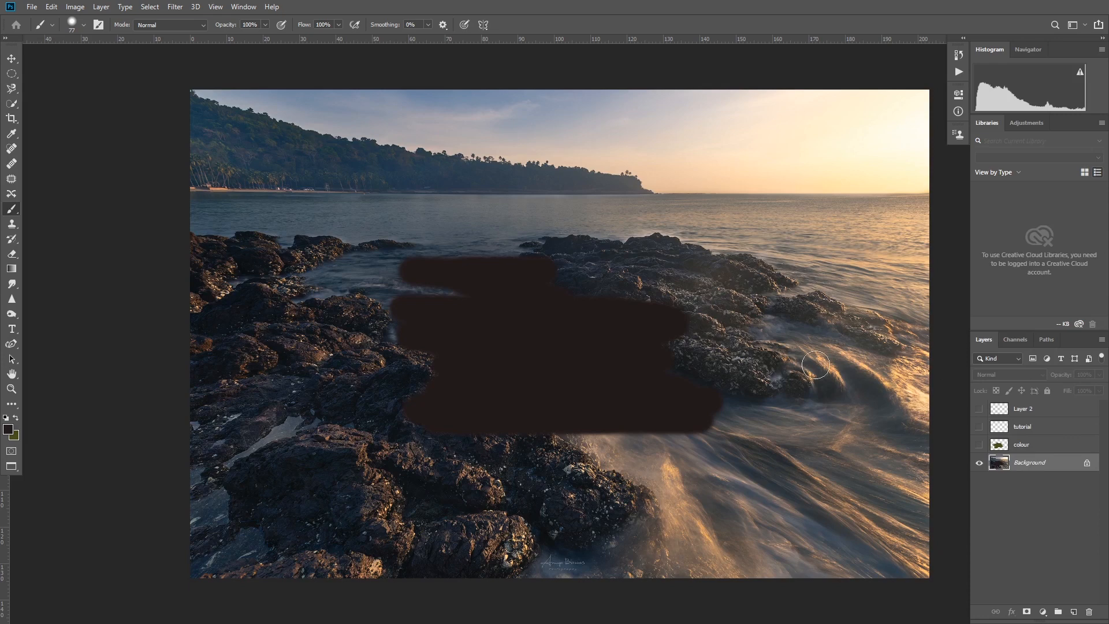
Unlock the Background layer to try its opacity, and undo back to the locked, unpainted photo
left_click(1088, 466)
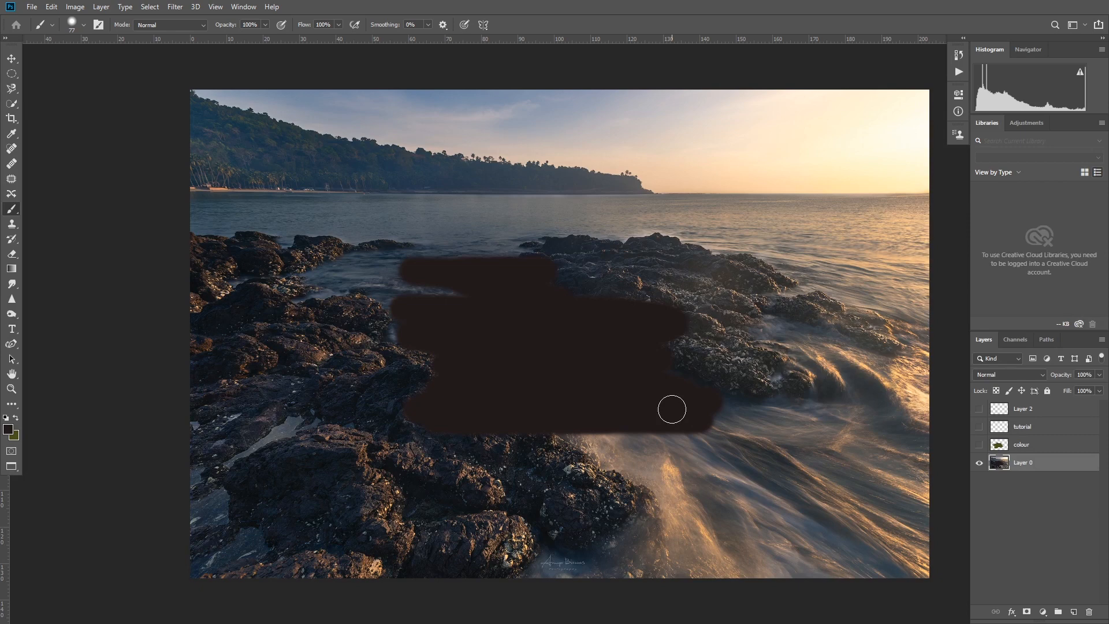
left_click_drag(1066, 376, 1097, 380)
key("ctrl+z")
key("ctrl+z")
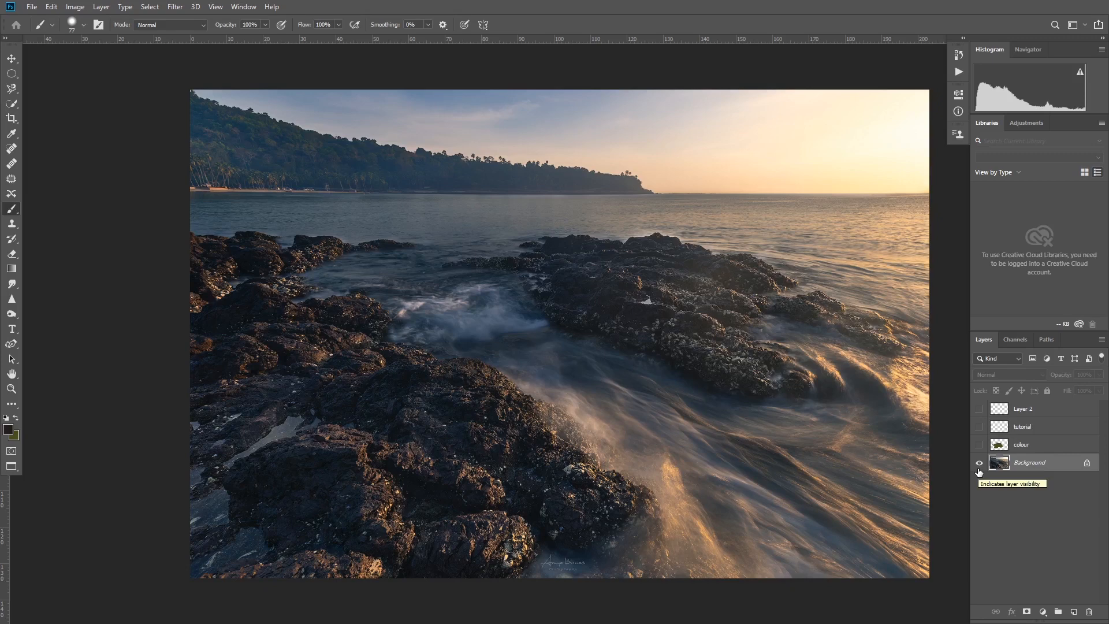
Show the colour layer and add a new blank layer directly above it
left_click(979, 445)
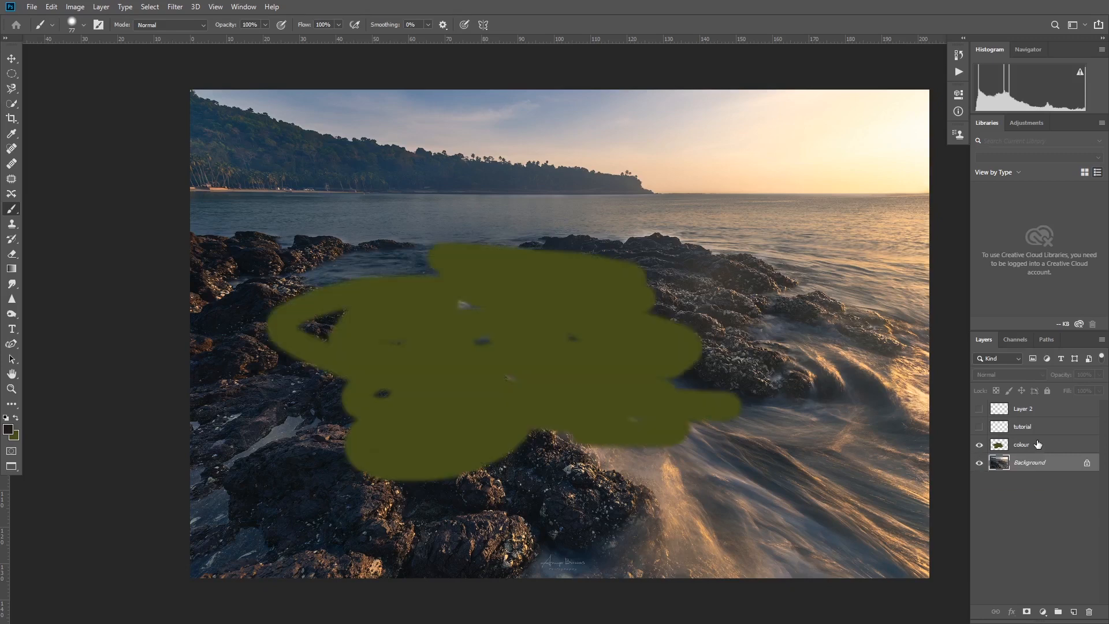
left_click(1037, 443)
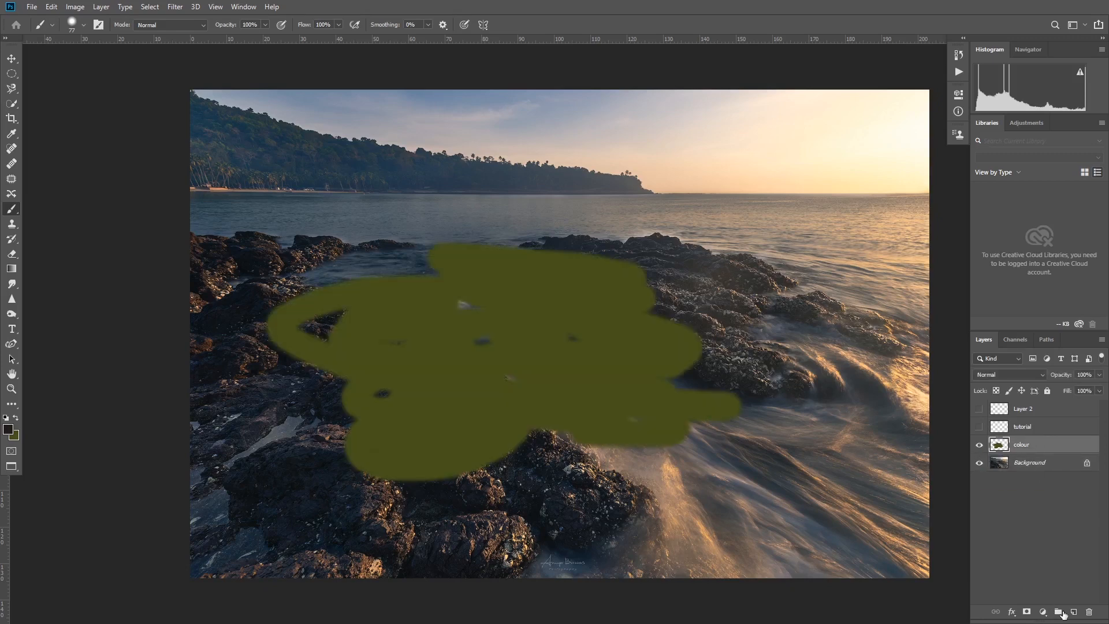
left_click(1073, 613)
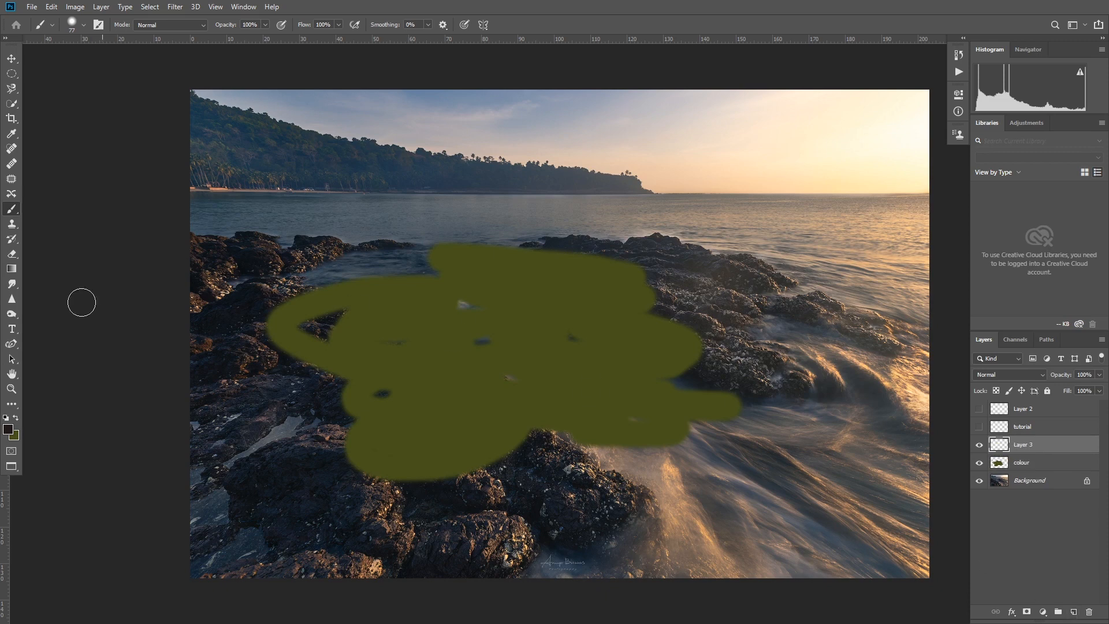
Set the foreground colour to bright red and brush broad strokes on the new layer over the hills, sea and upper green paint
left_click(9, 429)
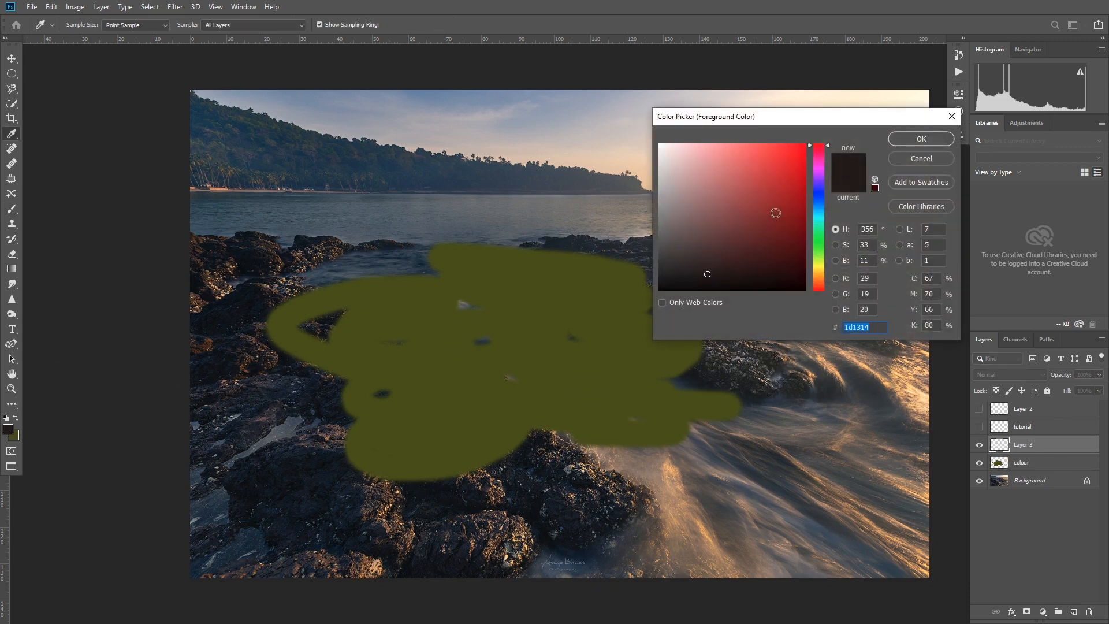
left_click(787, 161)
left_click(918, 140)
mouse_move(499, 162)
left_mouse_down()
mouse_move(599, 254)
mouse_move(435, 284)
mouse_move(471, 195)
mouse_move(425, 256)
mouse_move(569, 238)
mouse_move(520, 153)
left_mouse_up()
Lower the red-painted layer's opacity to 63%, and select the colour layer
left_click_drag(1068, 378, 1046, 378)
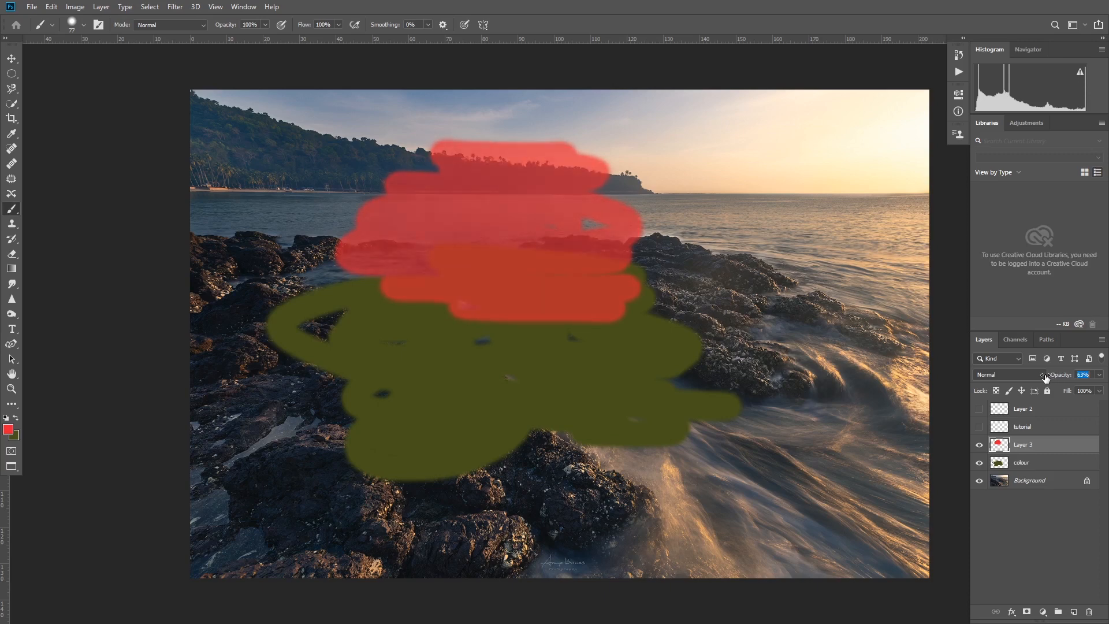
left_click(1043, 463)
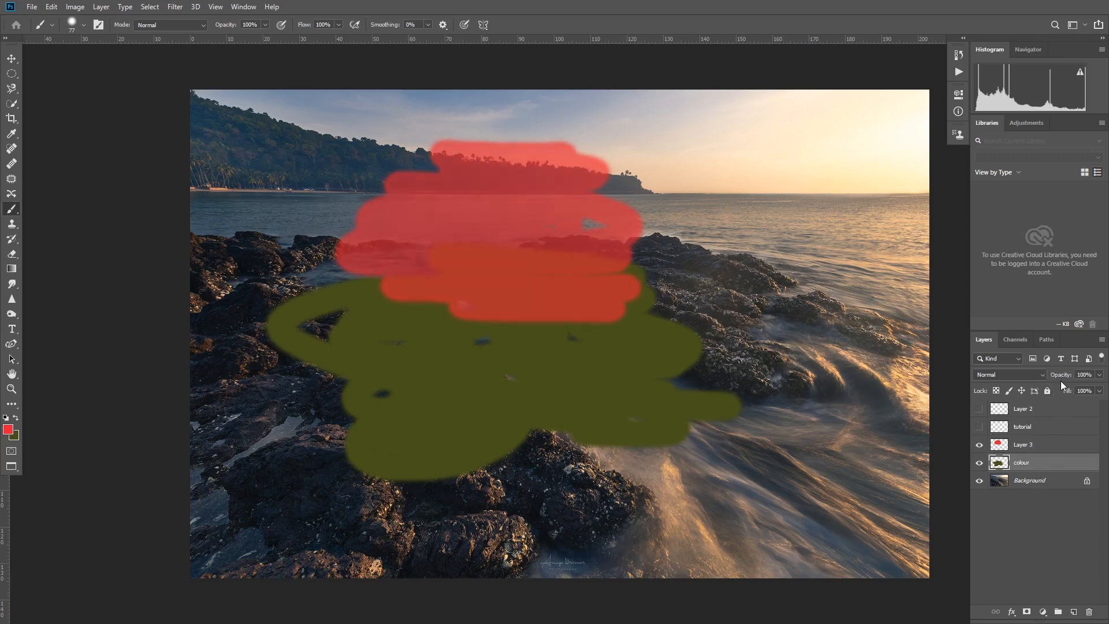
Lower the colour layer's opacity to 72%, and delete every layer above the Background
left_click_drag(1062, 378, 1049, 380)
left_click(1040, 445)
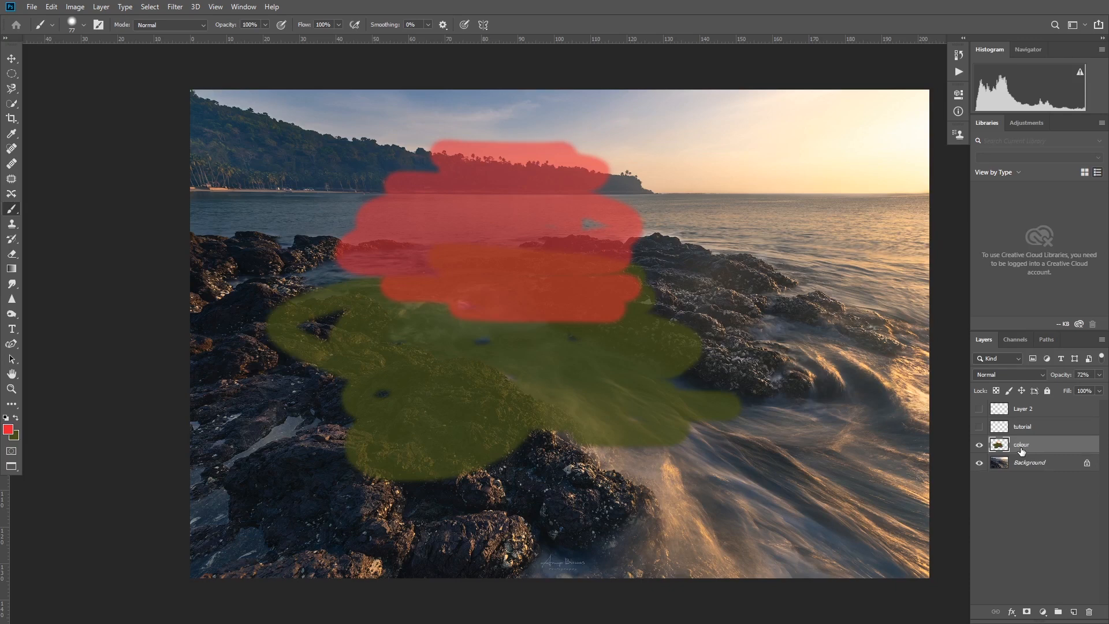
key("Delete")
left_click(1022, 448)
key("Delete")
left_click(1027, 430)
key("Delete")
left_click(1035, 414)
key("Delete")
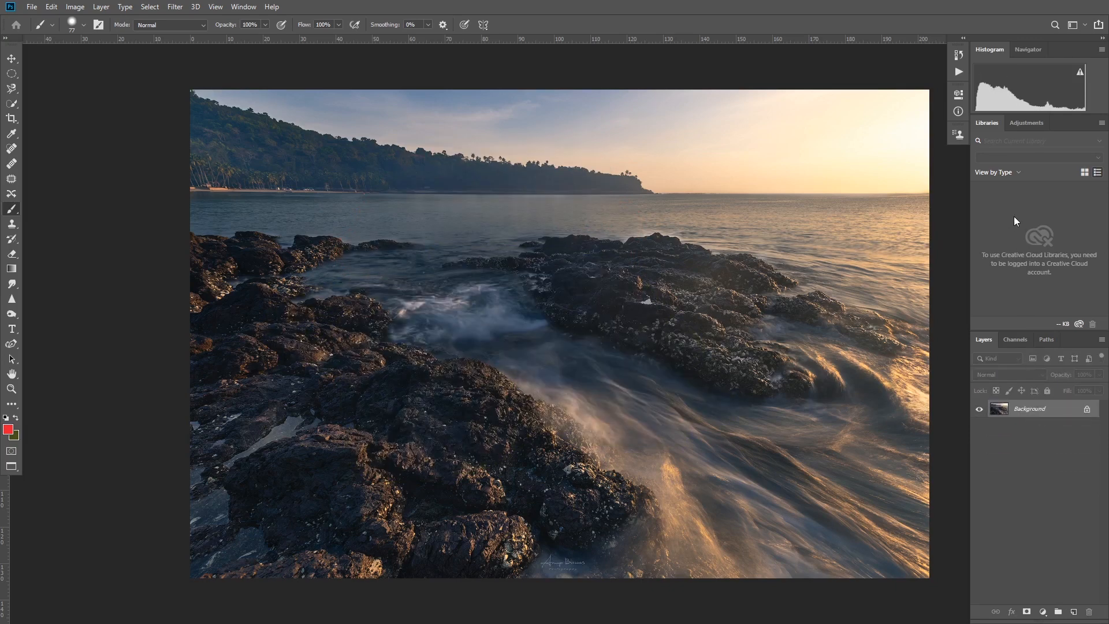
Show the available adjustments and look through the list of fill and adjustment layer types without adding one
left_click(1026, 123)
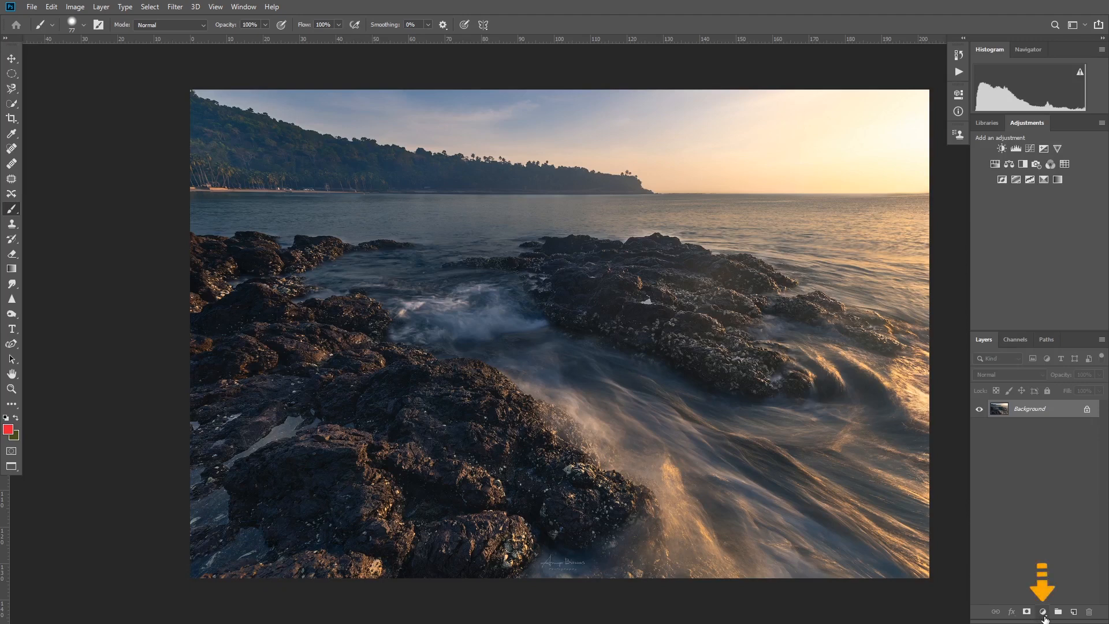
left_click(1043, 616)
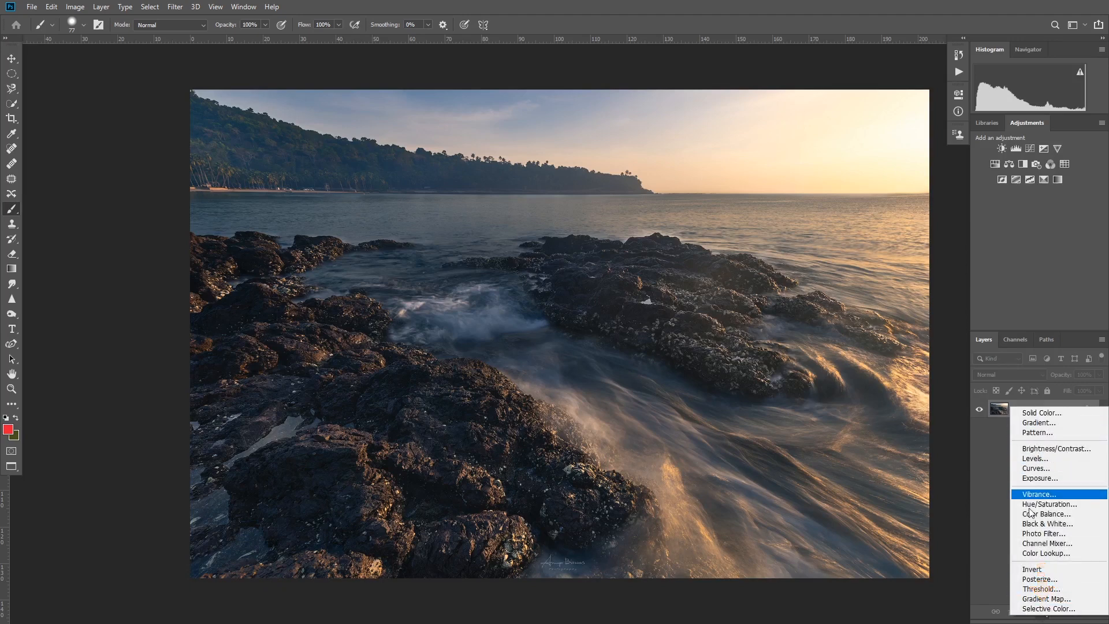
left_click(990, 487)
left_click(1044, 615)
left_click(998, 555)
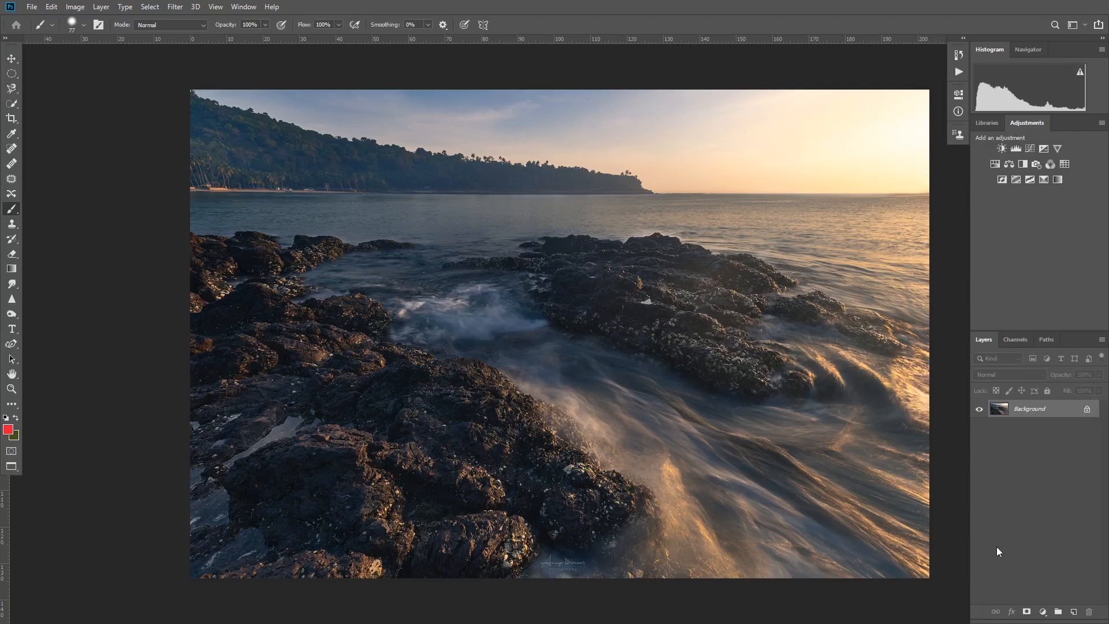
Add a Brightness/Contrast adjustment layer above the photo with brightness -5 and contrast -2
left_click(1003, 149)
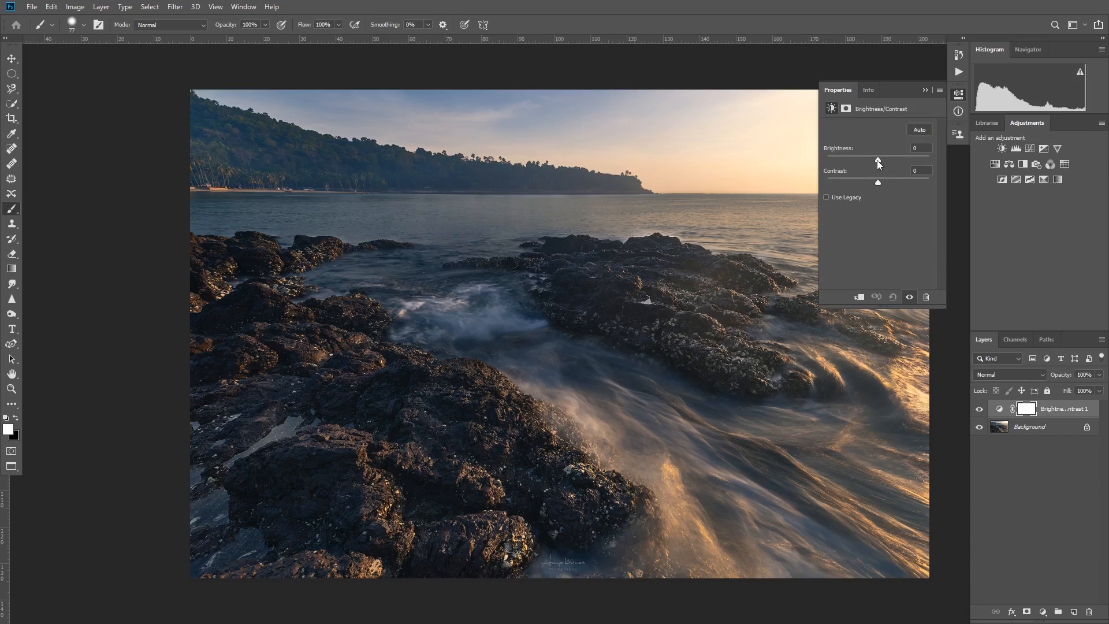
mouse_move(878, 160)
left_mouse_down()
mouse_move(900, 162)
mouse_move(865, 162)
mouse_move(912, 183)
mouse_move(875, 182)
mouse_move(891, 162)
mouse_move(881, 164)
mouse_move(893, 182)
mouse_move(875, 182)
mouse_move(876, 160)
left_mouse_up()
left_click(925, 90)
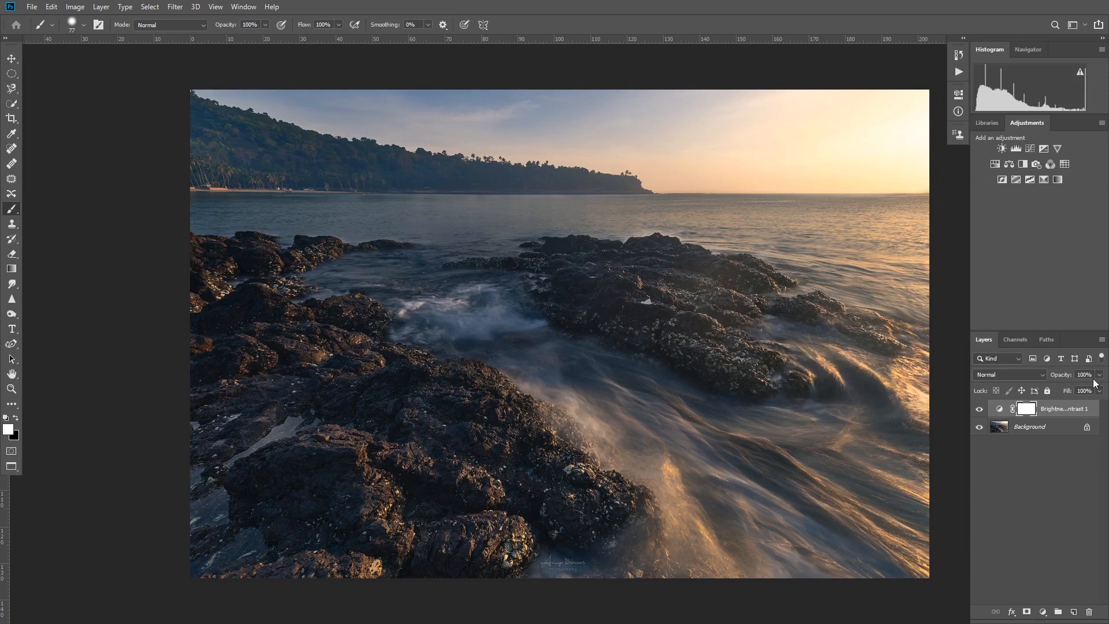
Set the Brightness/Contrast adjustment to brightness 3 and contrast -5, and delete its layer mask
double_click(1001, 411)
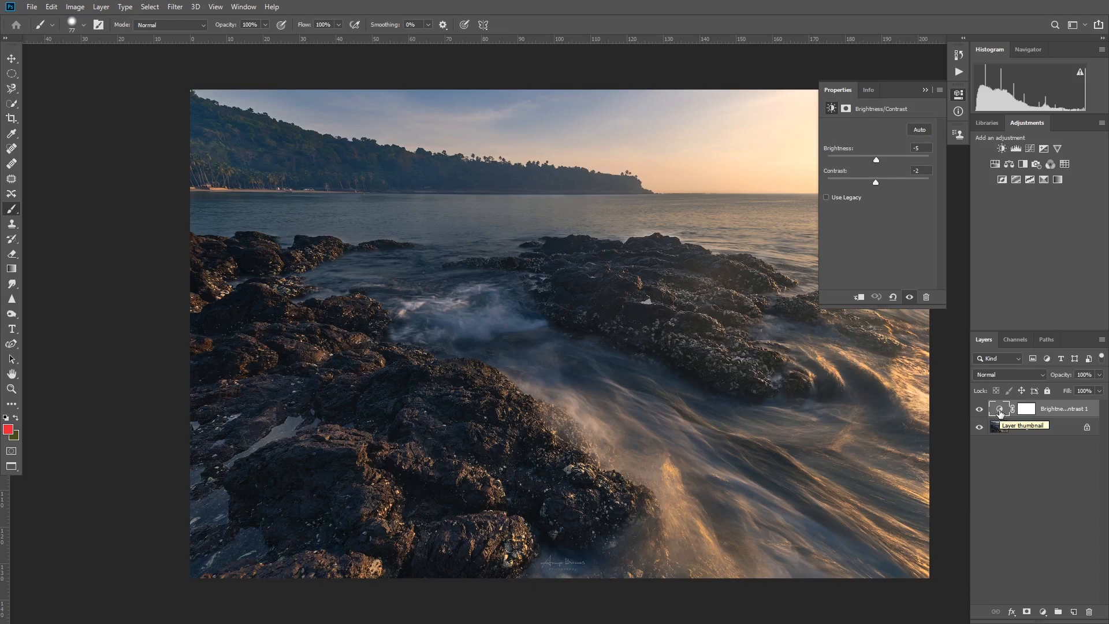
left_click_drag(878, 159, 872, 185)
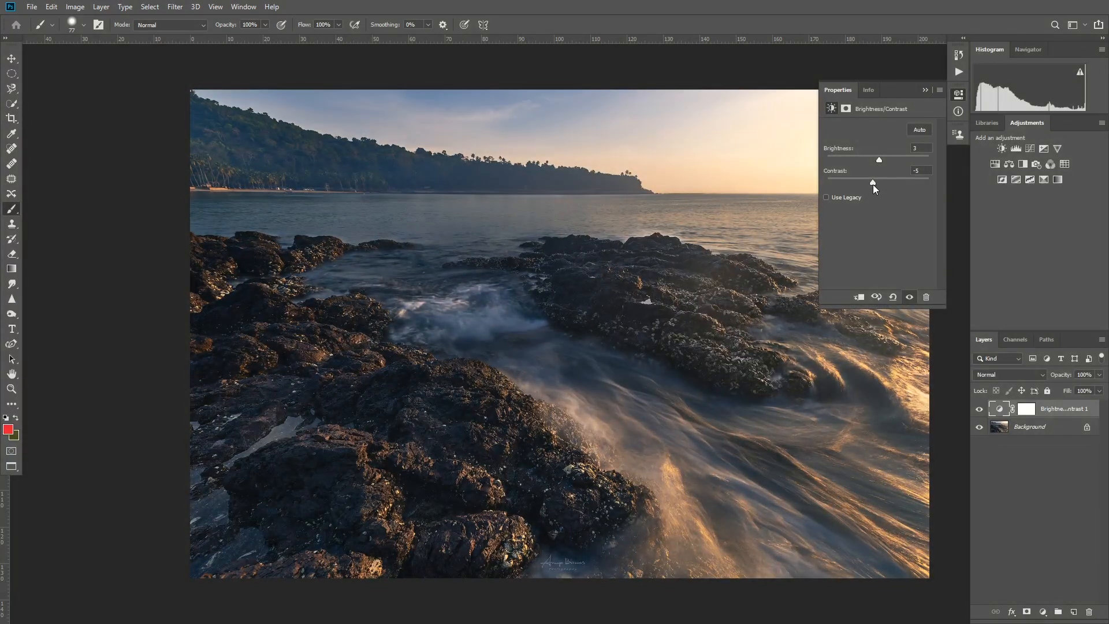
left_click(924, 90)
left_click(1028, 417)
right_click(1028, 413)
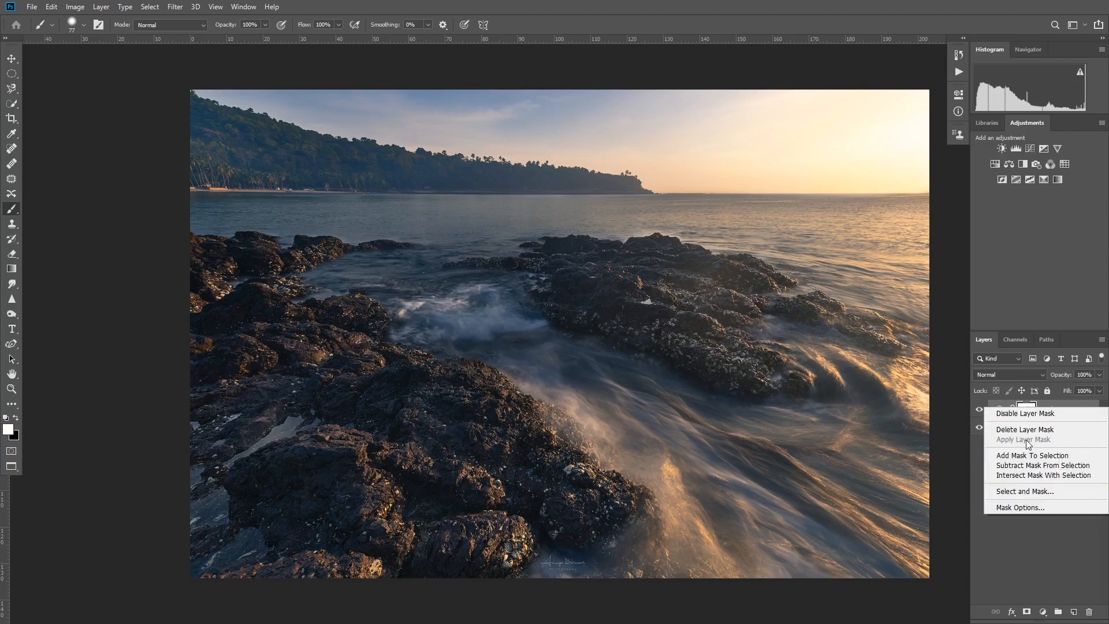
left_click(1001, 432)
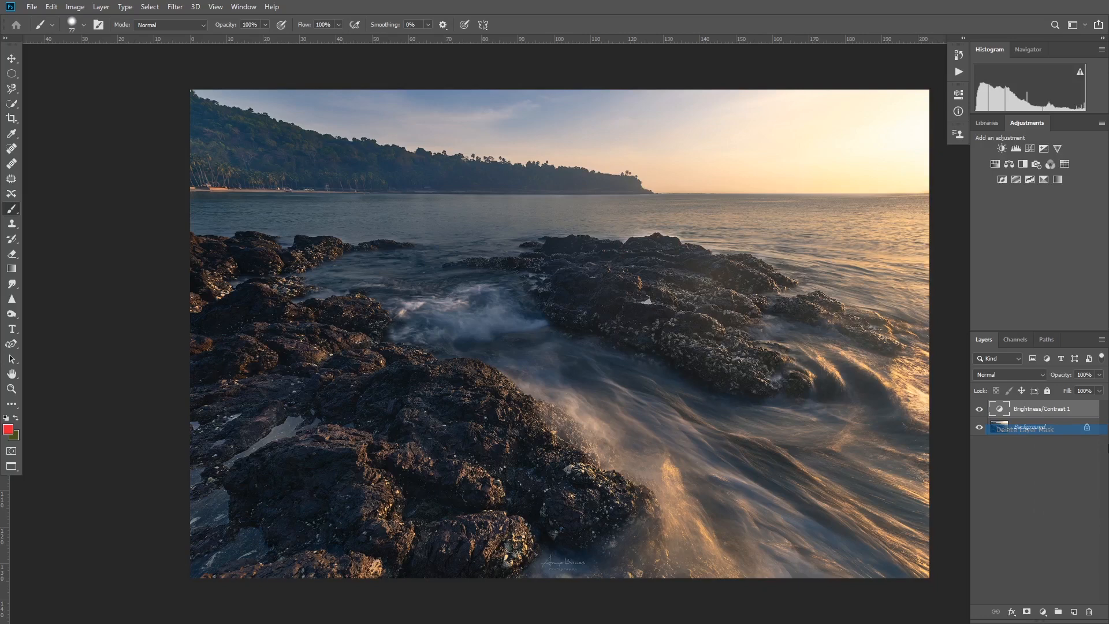
Reopen the Brightness/Contrast adjustment, raise its brightness further and readjust its contrast
double_click(1002, 411)
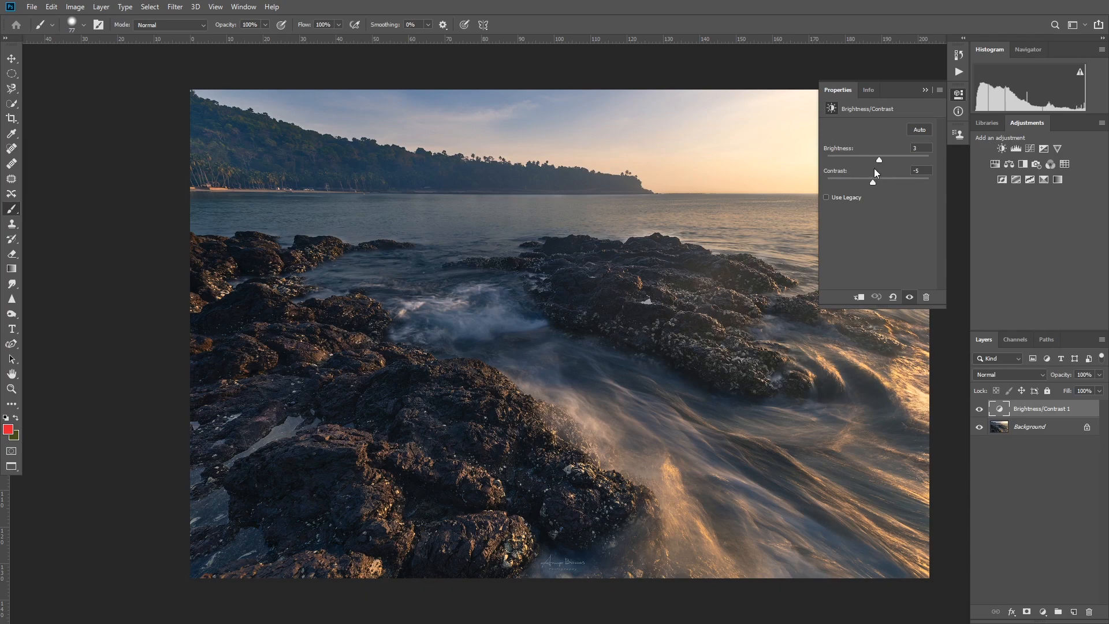
mouse_move(878, 160)
left_mouse_down()
mouse_move(861, 160)
mouse_move(898, 160)
mouse_move(874, 183)
mouse_move(879, 160)
mouse_move(891, 164)
mouse_move(877, 182)
left_mouse_up()
left_click(924, 90)
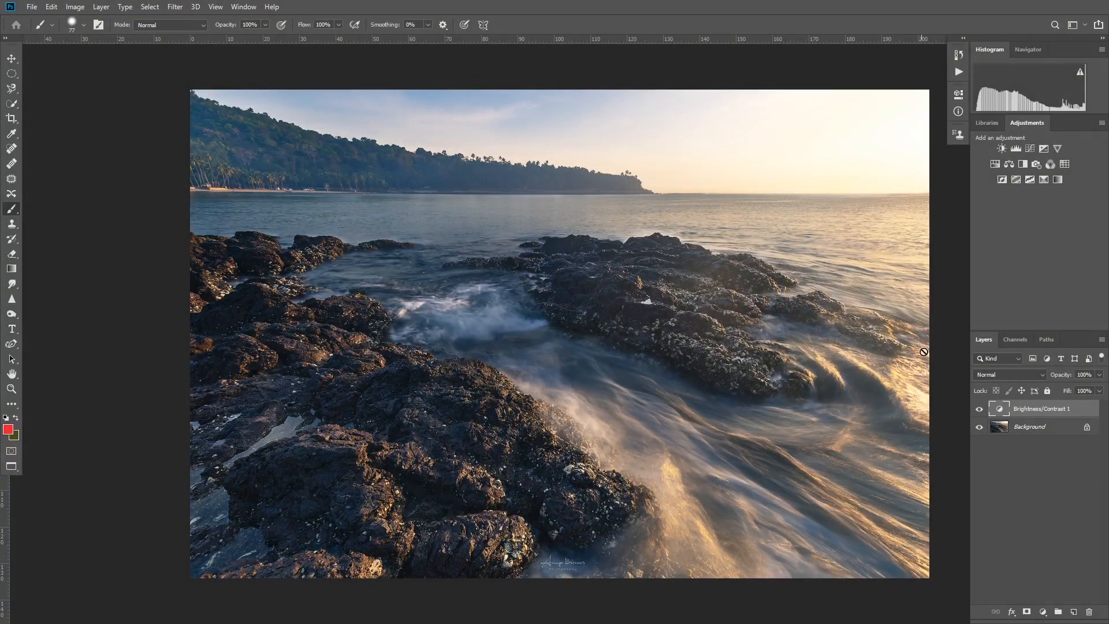
Hide and show the Brightness/Contrast layer to compare its effect, and lower its opacity to 73%
left_click(980, 410)
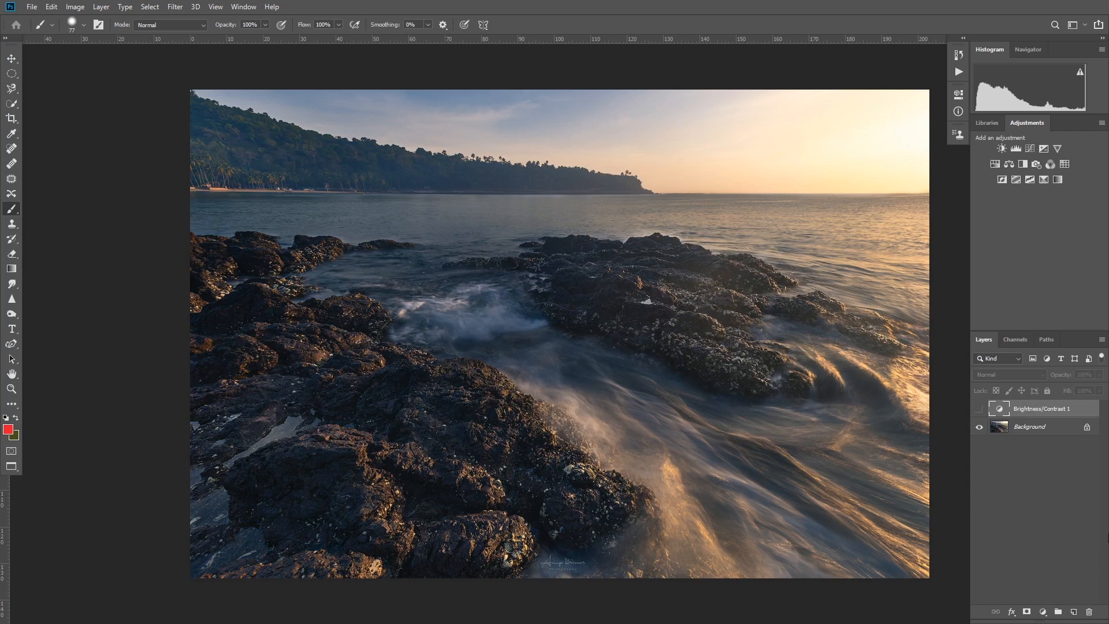
left_click(979, 409)
mouse_move(1070, 374)
left_mouse_down()
mouse_move(1021, 380)
mouse_move(1050, 382)
left_mouse_up()
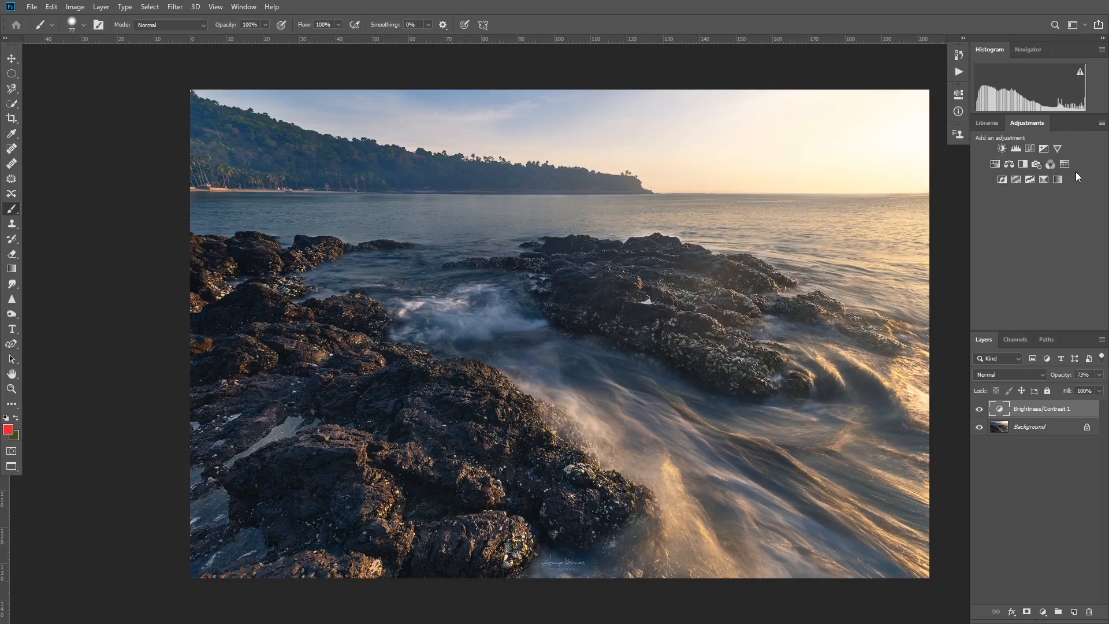
Add a Levels adjustment layer with the midtones at 0.77 and the white input level at 253
left_click(1018, 150)
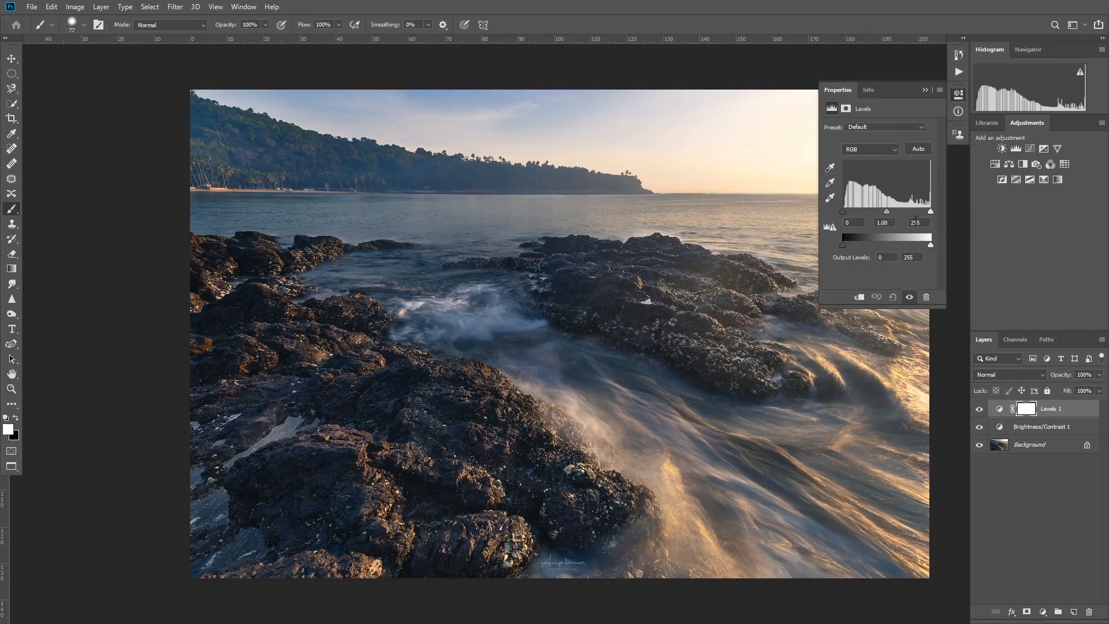
mouse_move(930, 212)
left_mouse_down()
mouse_move(905, 214)
mouse_move(929, 211)
left_mouse_up()
mouse_move(844, 212)
left_mouse_down()
mouse_move(906, 213)
mouse_move(843, 212)
left_mouse_up()
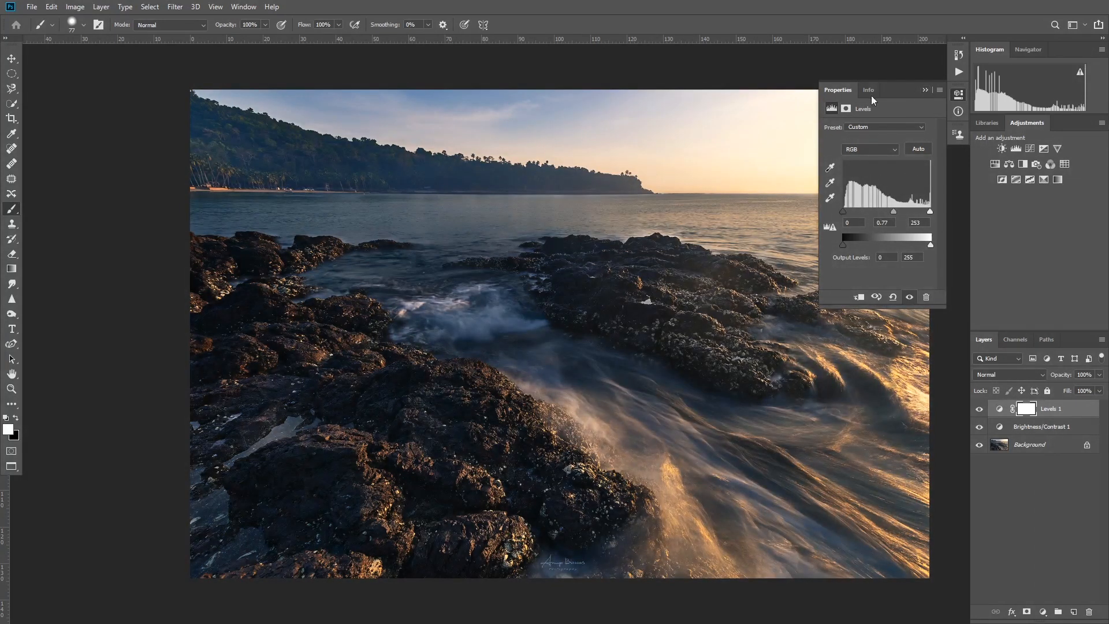
left_click(925, 90)
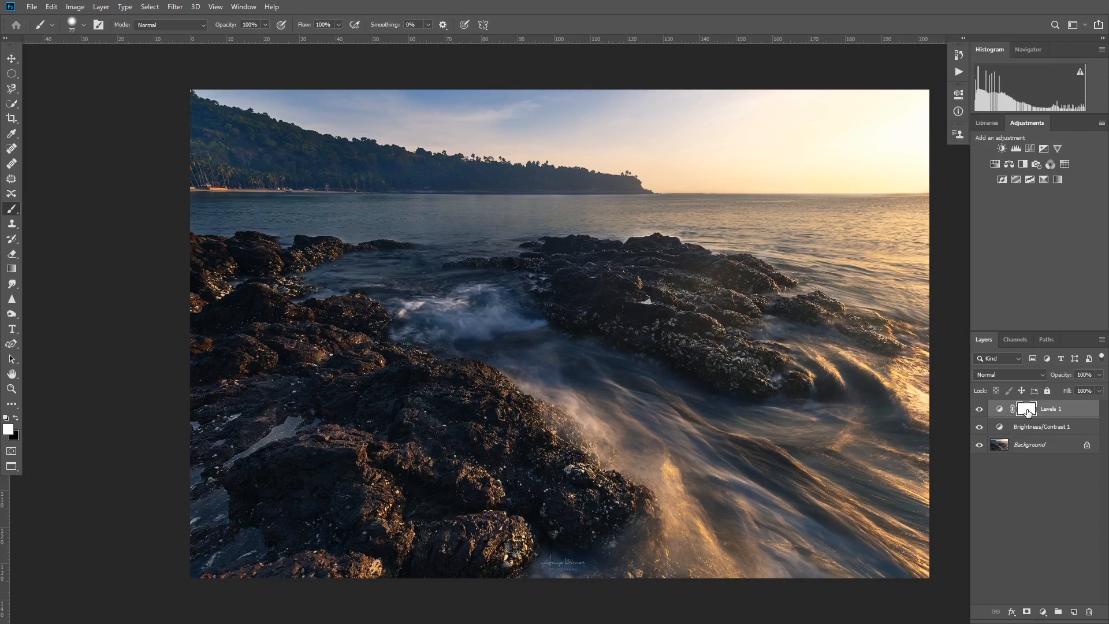
Delete the layer mask from the Levels adjustment layer
right_click(1058, 411)
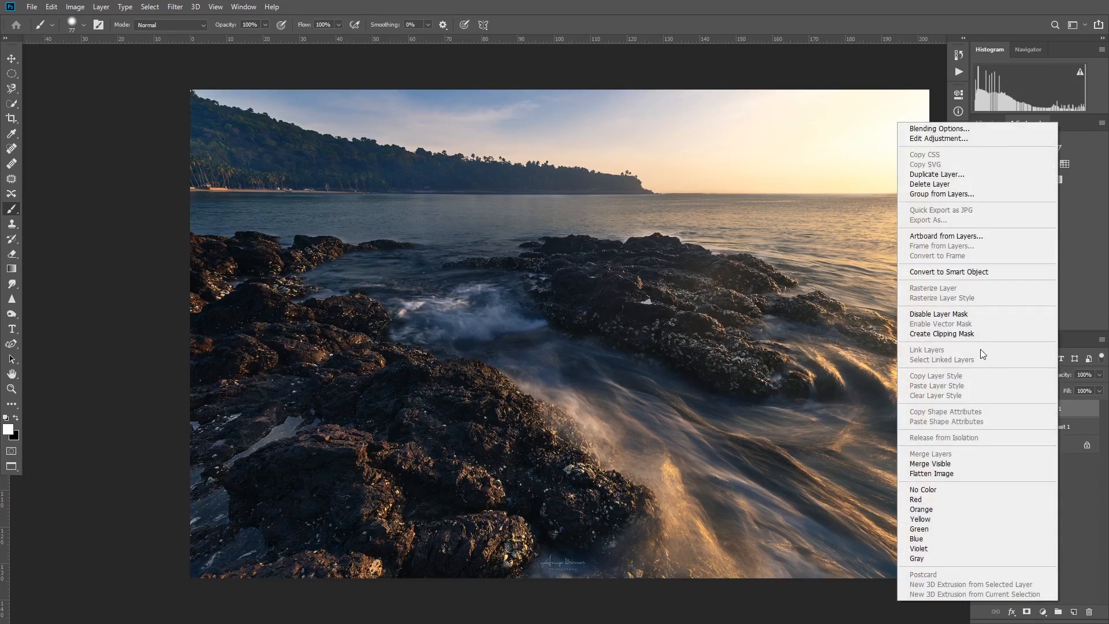
right_click(1083, 408)
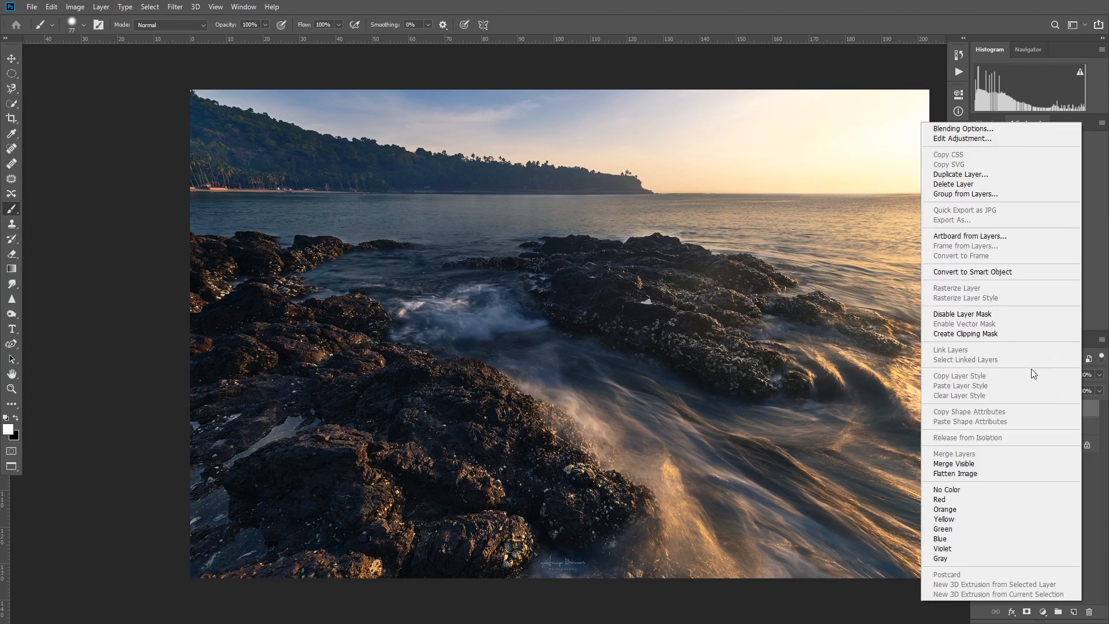
left_click(1098, 416)
right_click(1028, 414)
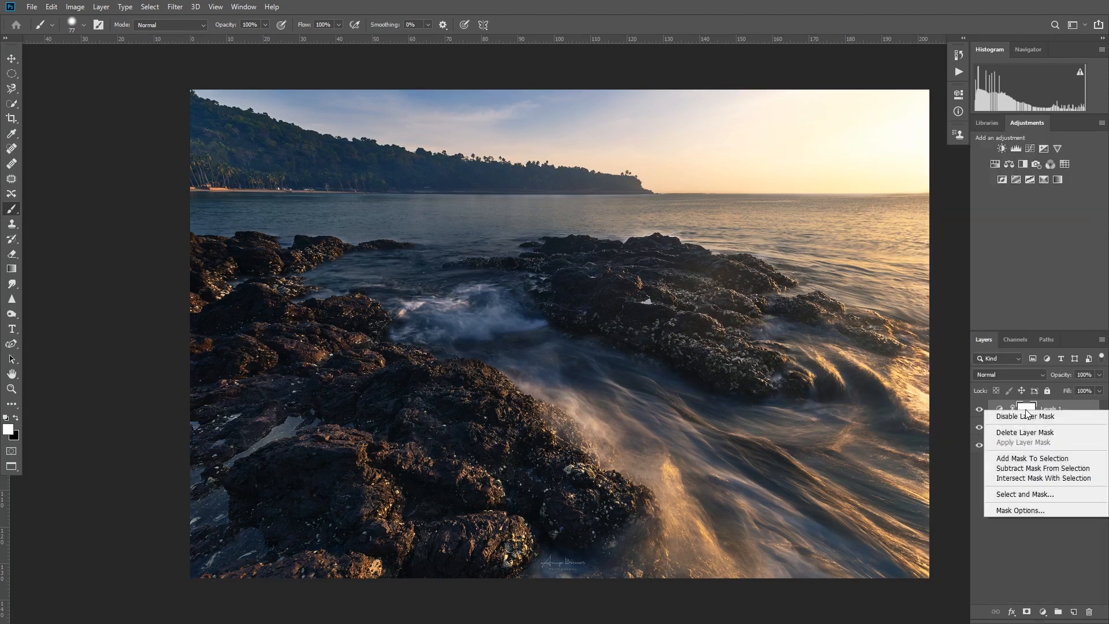
left_click(1026, 432)
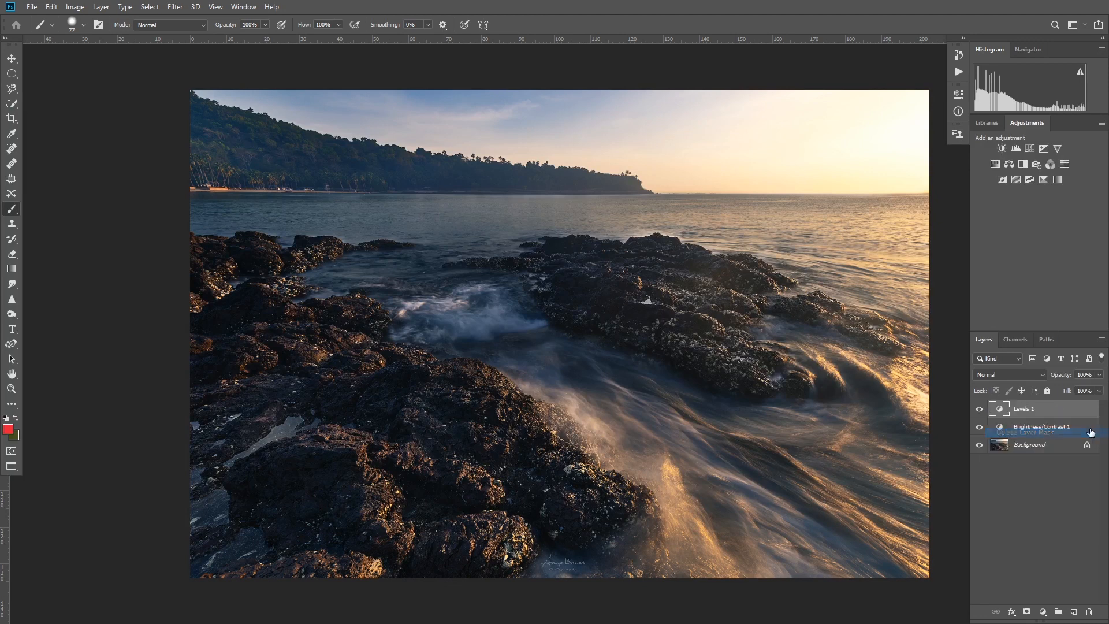
Add a Curves adjustment layer and bend the RGB curve, raising a highlight point and adjusting a shadow point for more contrast
left_click(1031, 149)
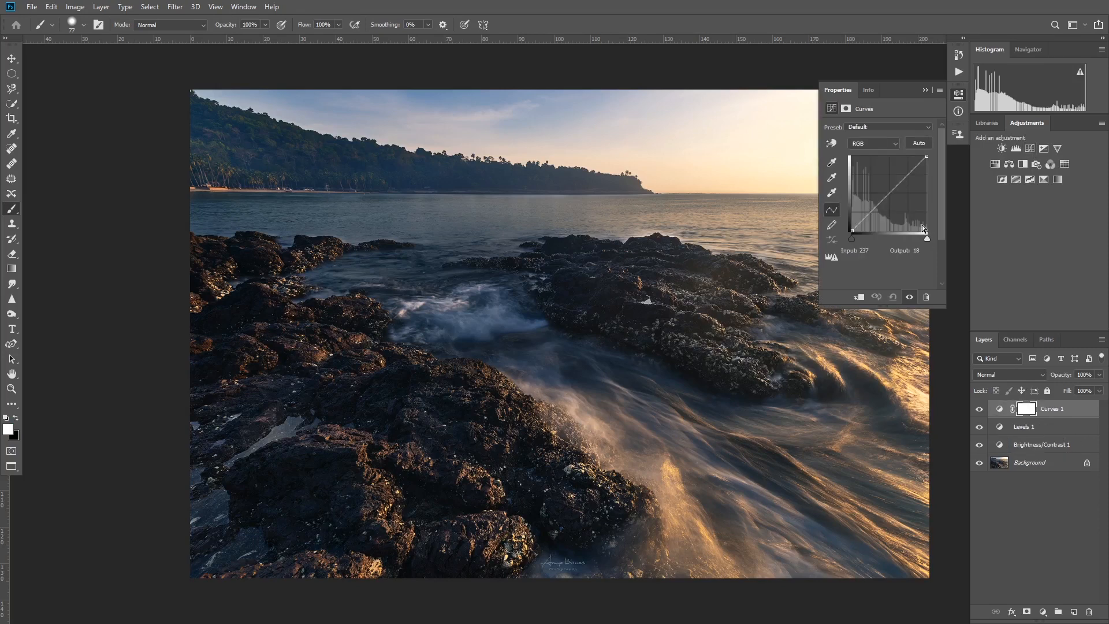
mouse_move(900, 188)
left_mouse_down()
mouse_move(899, 176)
mouse_move(873, 212)
mouse_move(902, 173)
left_mouse_up()
left_click_drag(874, 213, 876, 211)
left_click(925, 90)
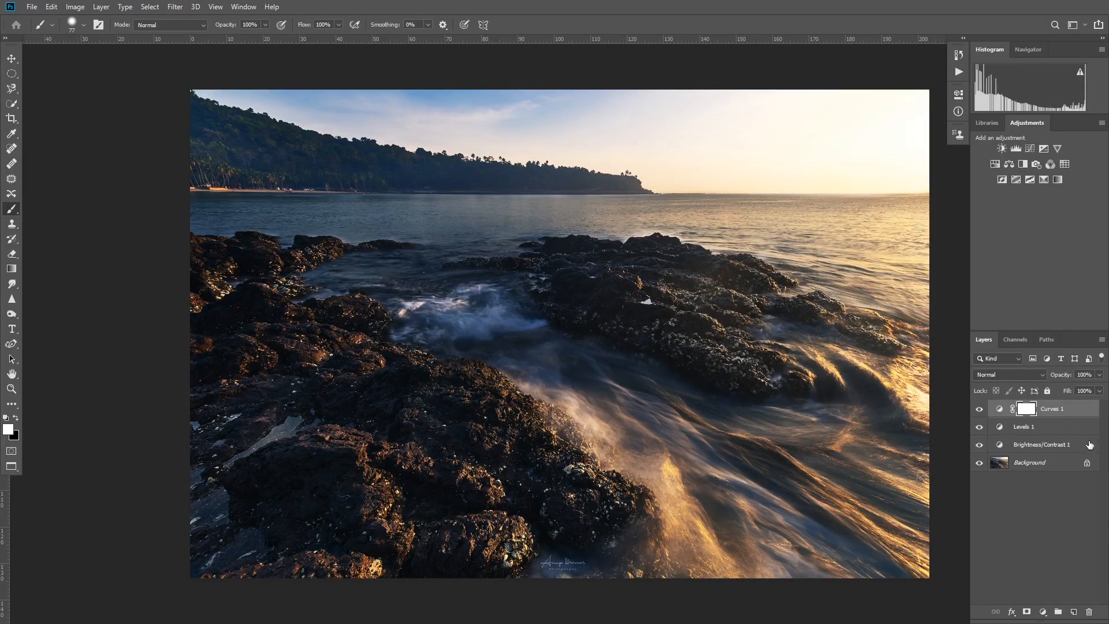
Add an Exposure adjustment layer with altered exposure and gamma correction, and hide it together with the Curves layer
left_click(1043, 149)
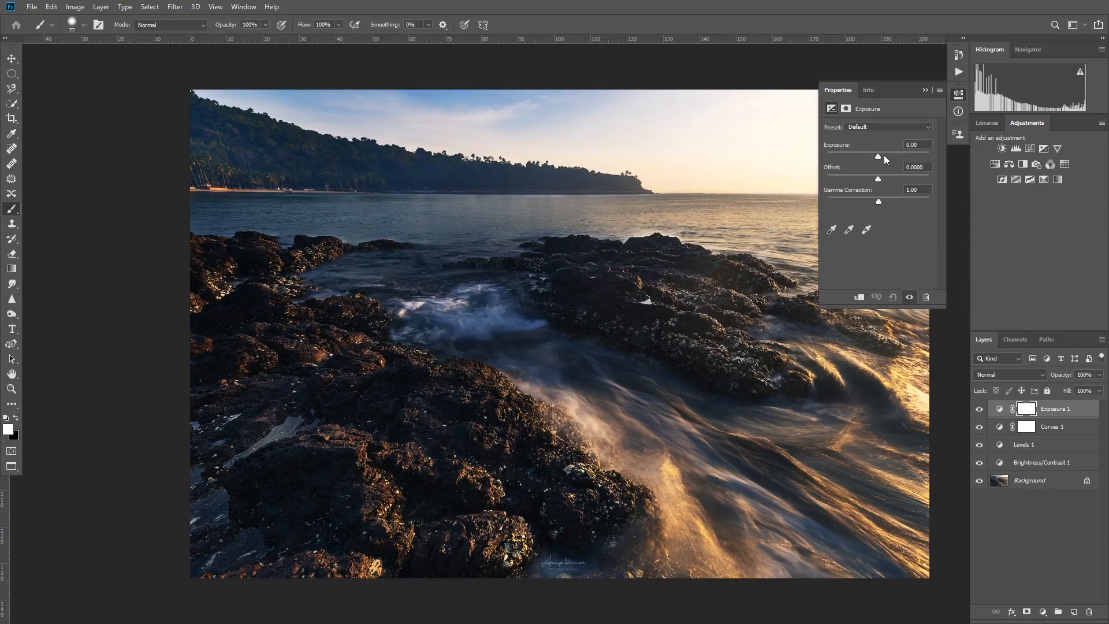
left_click_drag(880, 156, 898, 202)
left_click(925, 89)
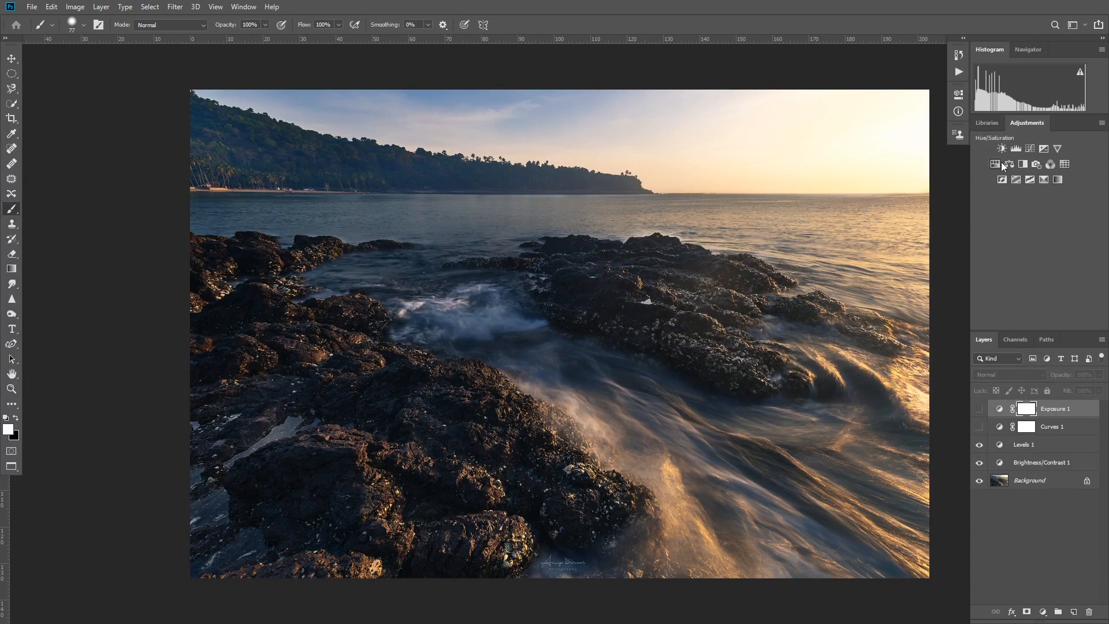
Add a Vibrance adjustment layer with raised vibrance and saturation, and hide the layer
left_click(1056, 149)
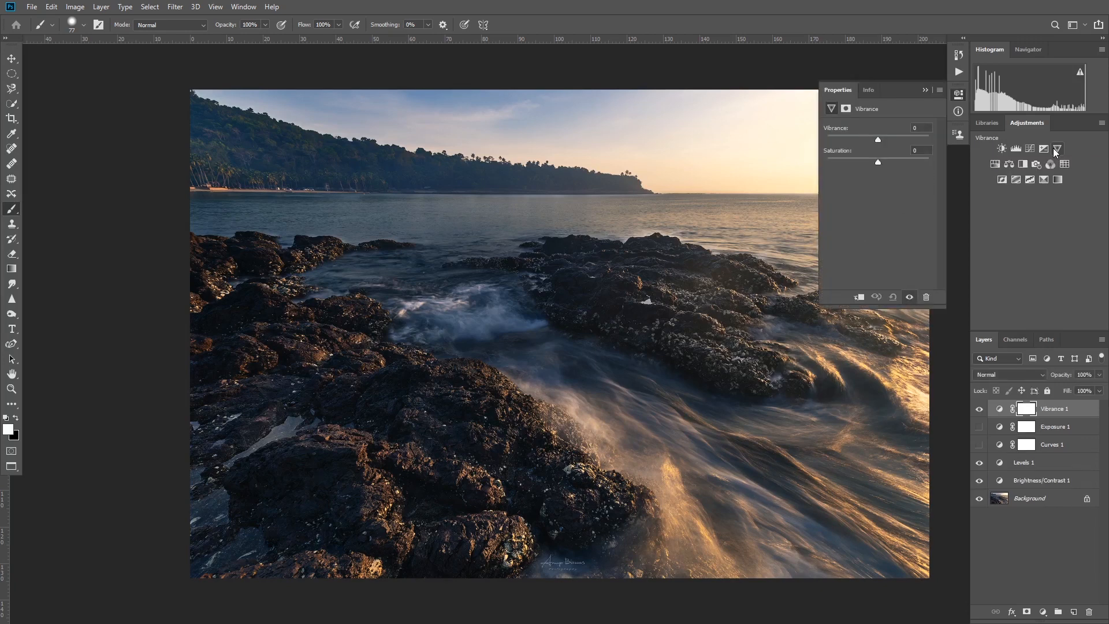
left_click_drag(901, 141, 882, 161)
left_click(925, 90)
left_click(979, 409)
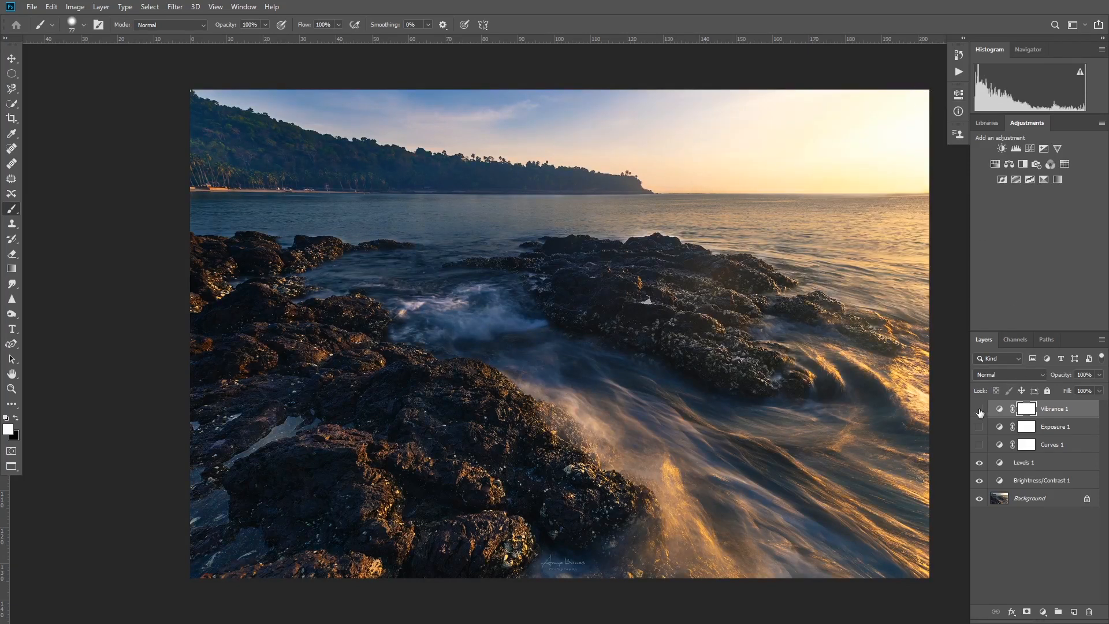
Add a Hue/Saturation adjustment layer, try its colour ranges, and raise the saturation of the Blues to +17
left_click(998, 165)
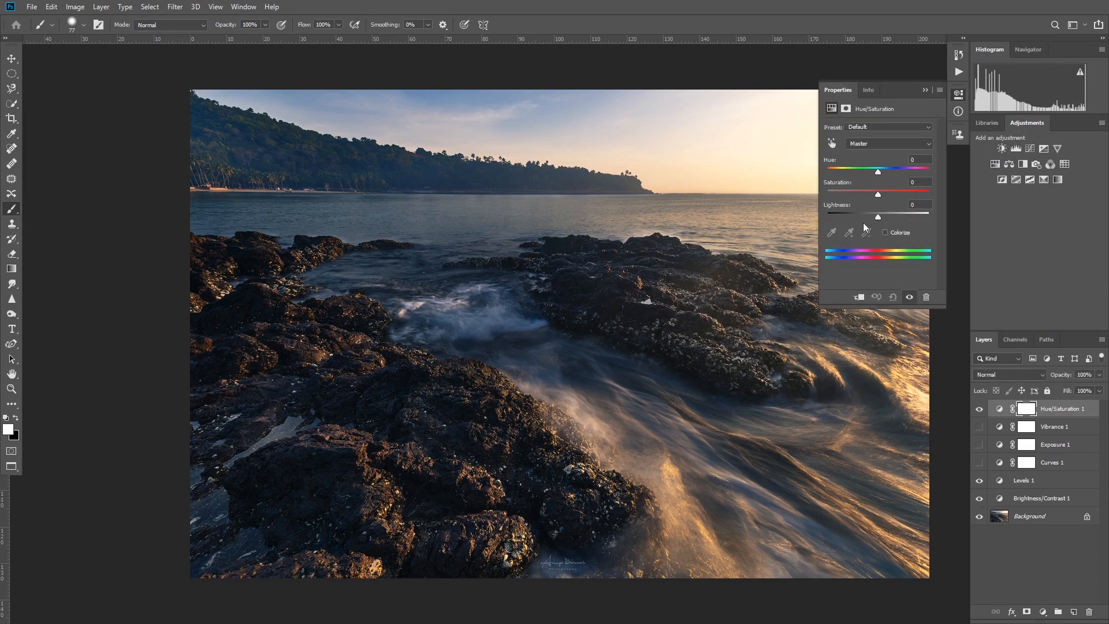
left_click(880, 148)
left_click(881, 157)
left_click(885, 144)
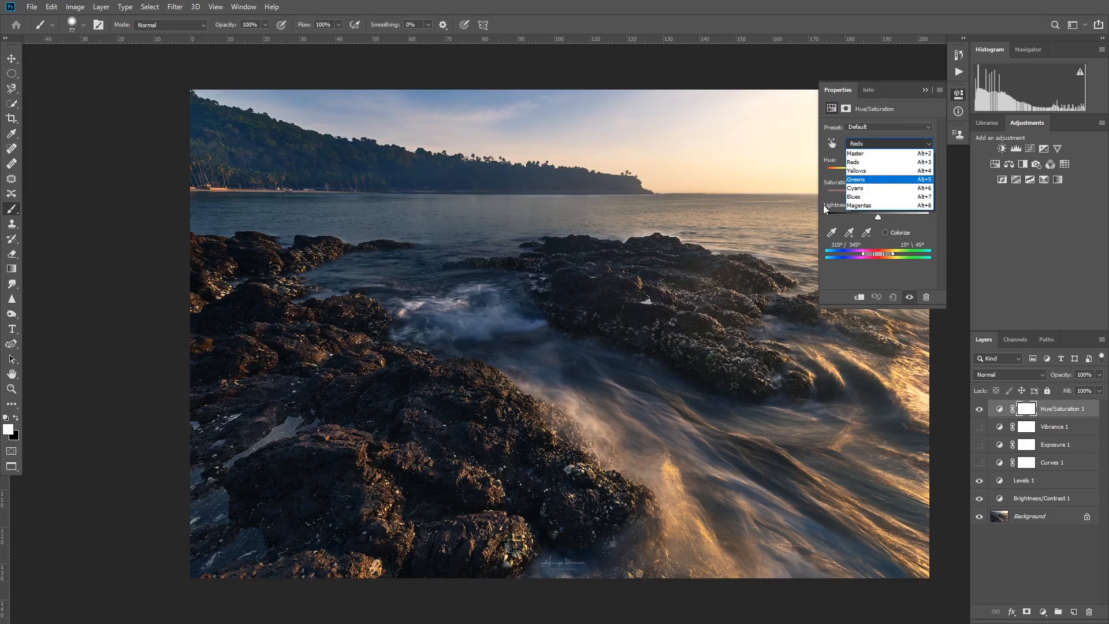
left_click(876, 197)
left_click(884, 144)
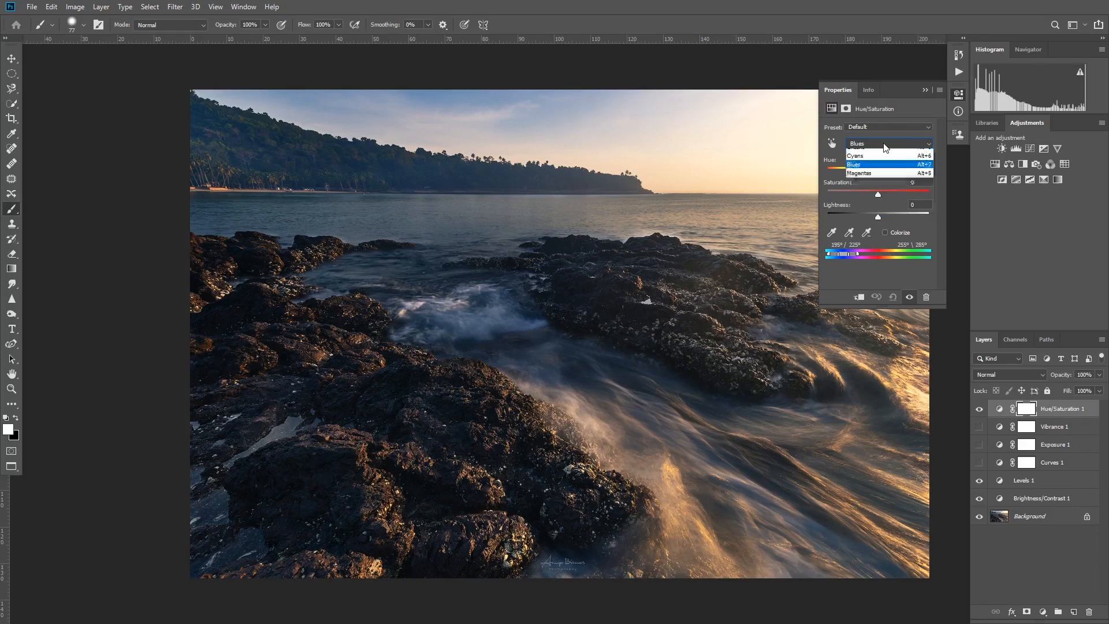
left_click(881, 184)
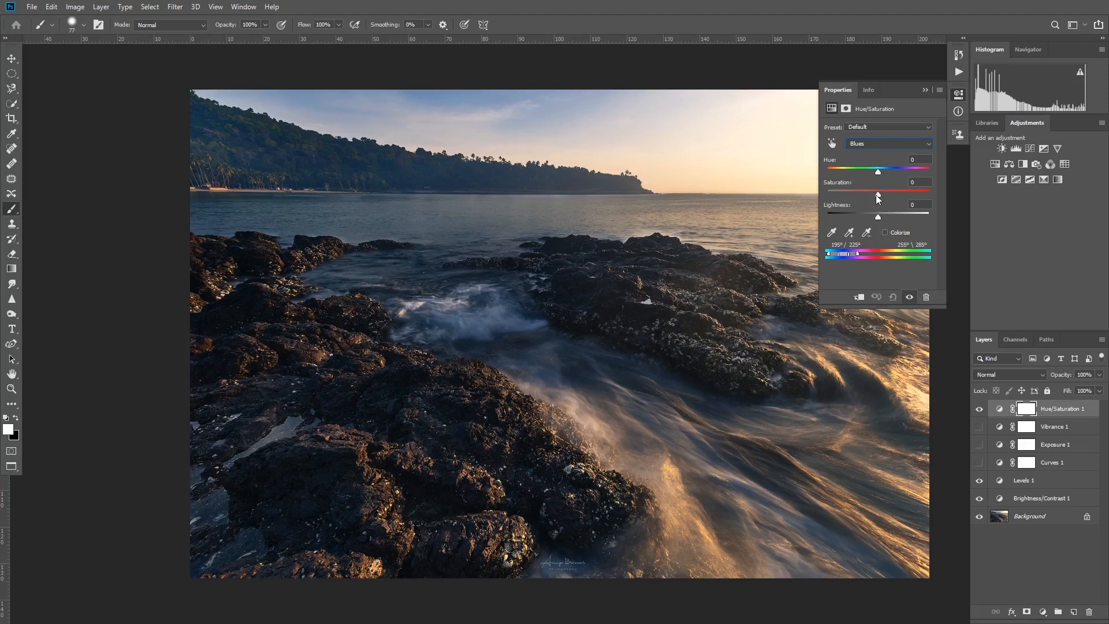
mouse_move(878, 192)
left_mouse_down()
mouse_move(927, 196)
mouse_move(874, 194)
mouse_move(917, 196)
mouse_move(876, 196)
mouse_move(892, 199)
left_mouse_up()
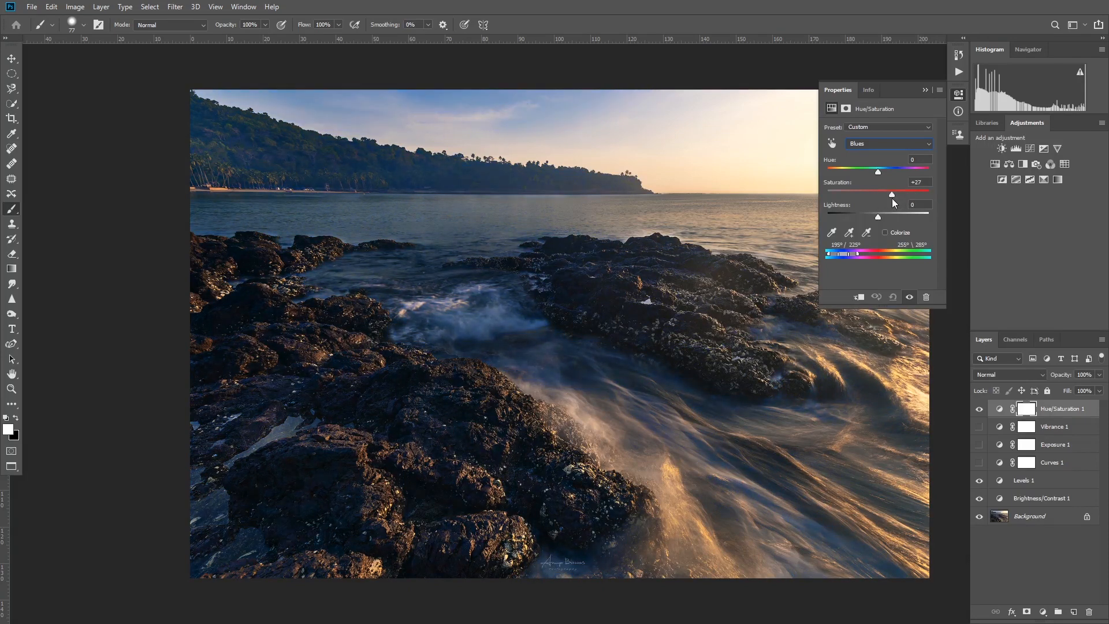
left_click(873, 145)
left_click(924, 89)
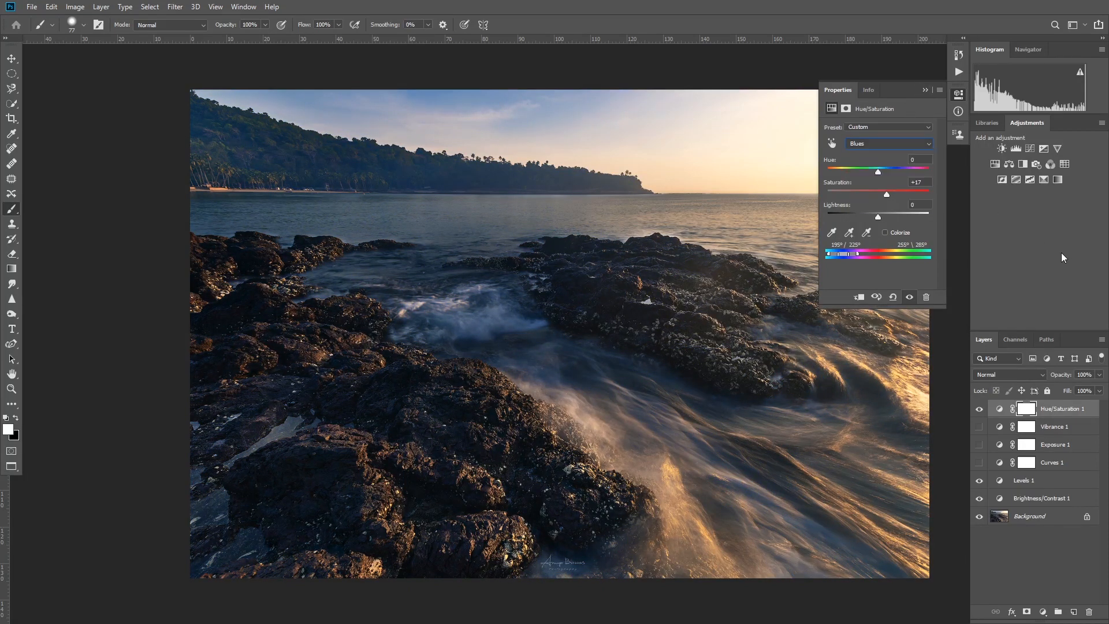
left_click(923, 90)
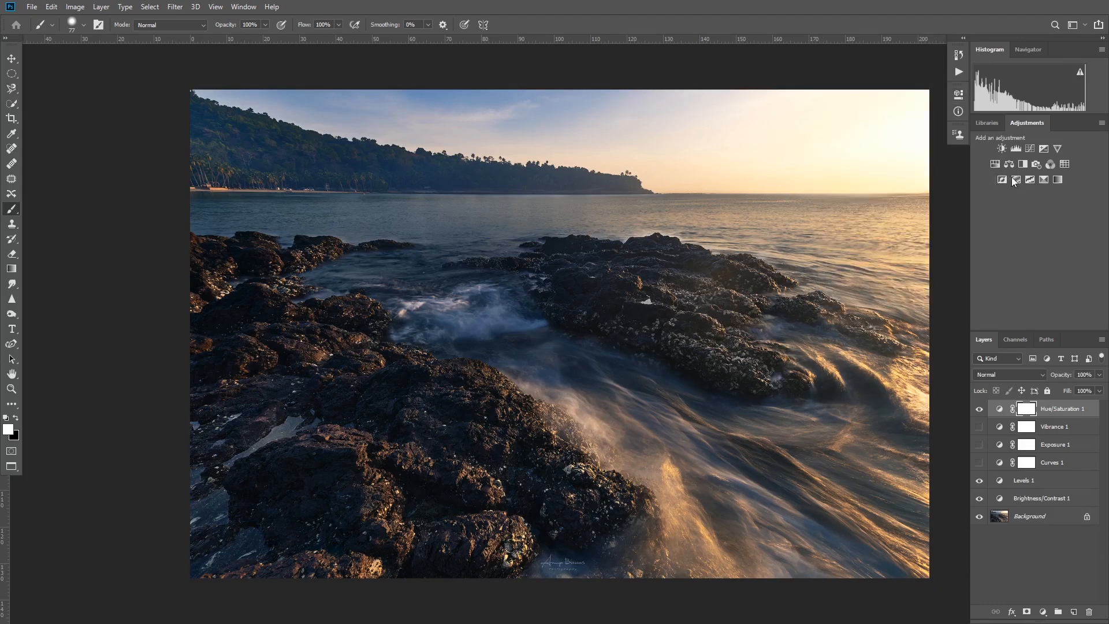
Add a Color Balance adjustment layer, check its tone range options, and keep Midtones with the default settings
left_click(1011, 160)
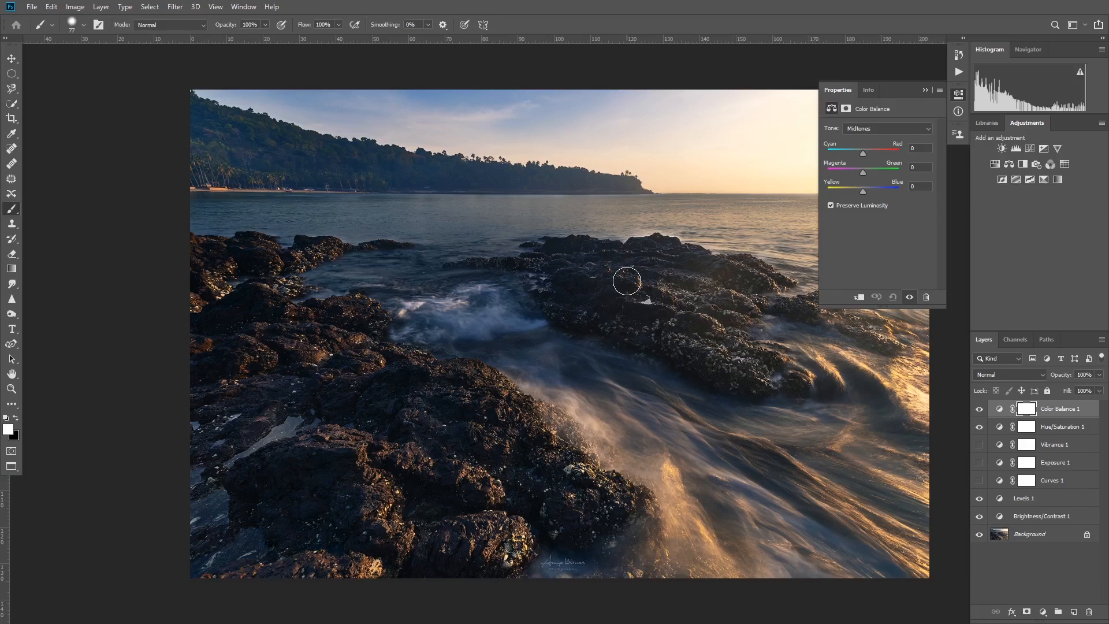
left_click(908, 129)
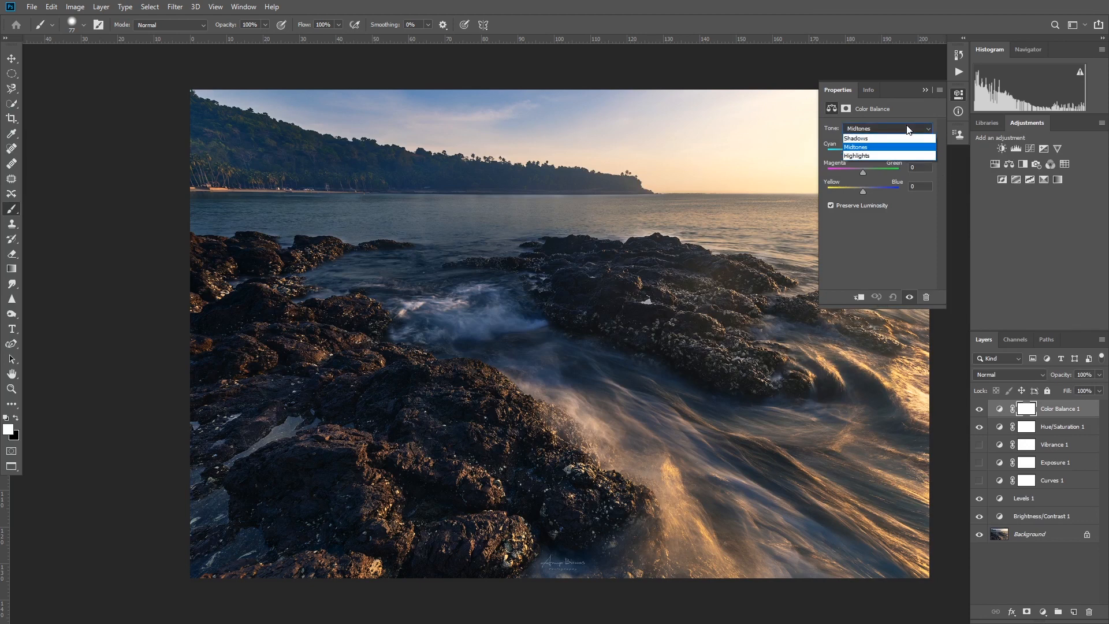
left_click(921, 89)
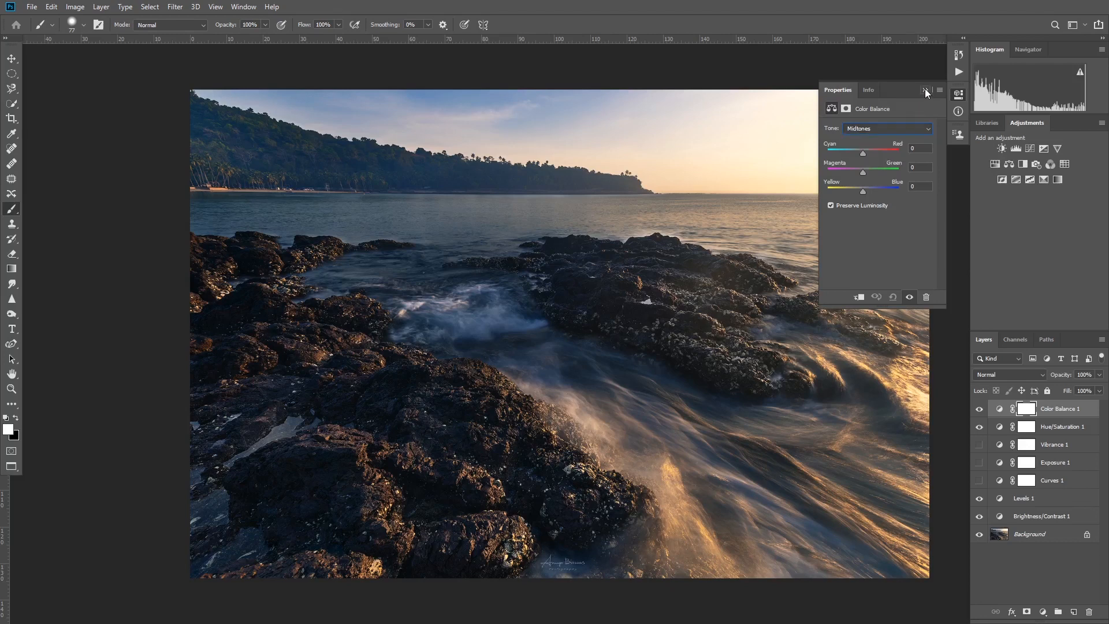
left_click(924, 89)
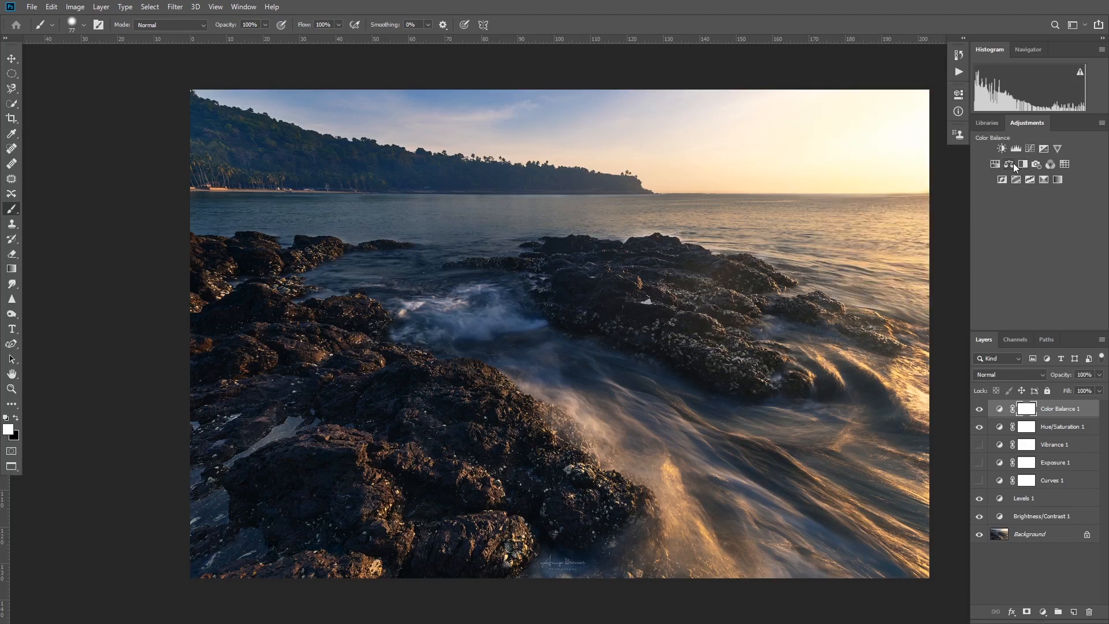
Add a second Color Balance adjustment layer with default settings, and a Black & White adjustment layer above it
left_click(1008, 164)
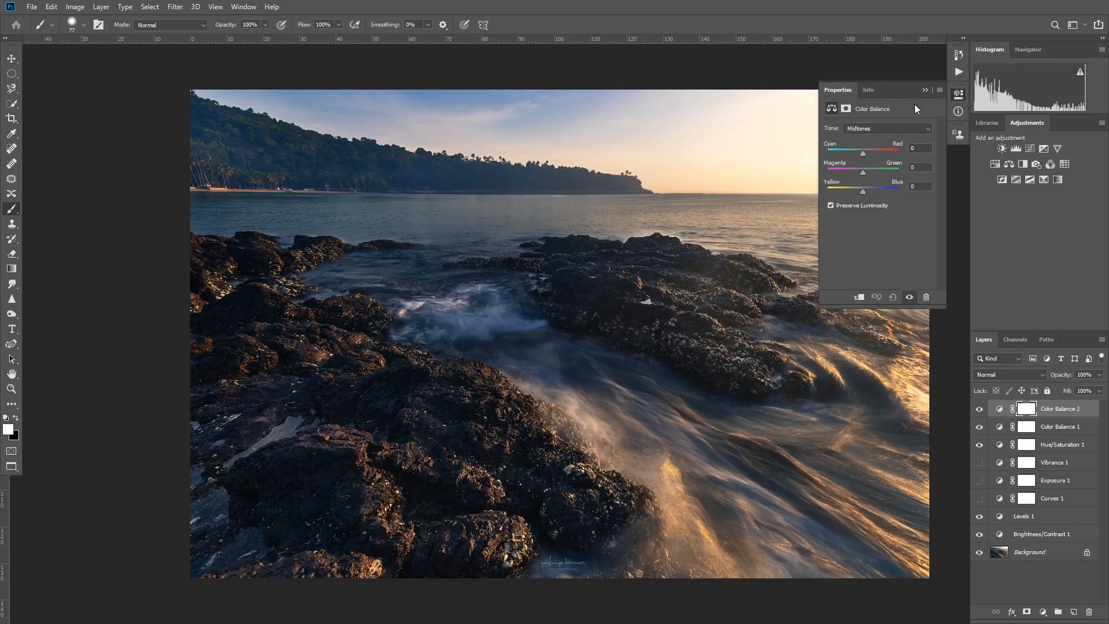
left_click(925, 90)
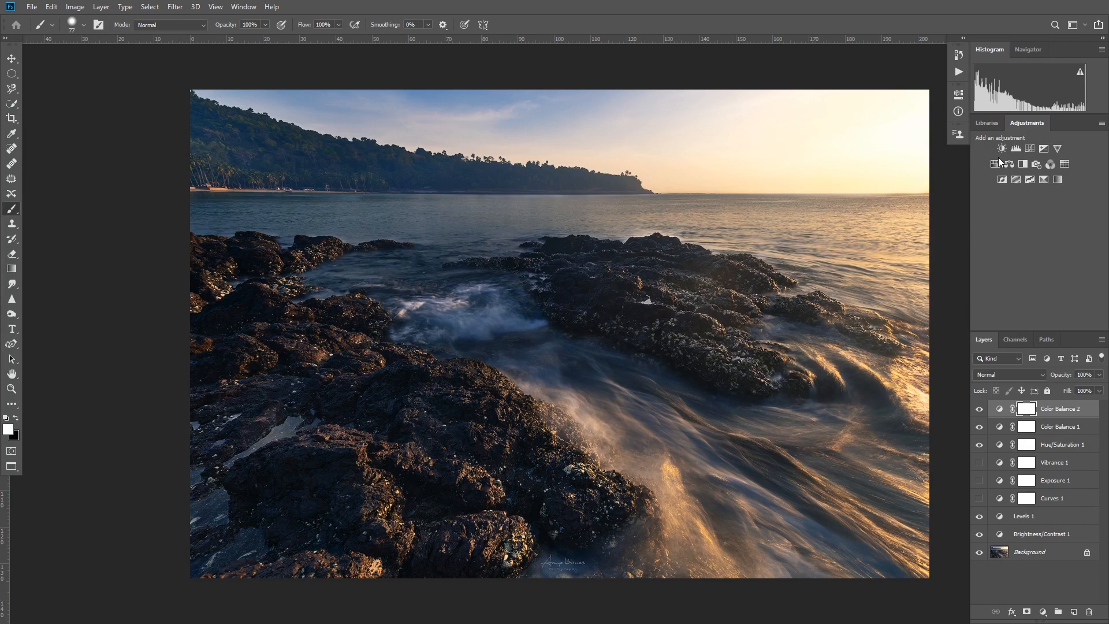
left_click(1027, 167)
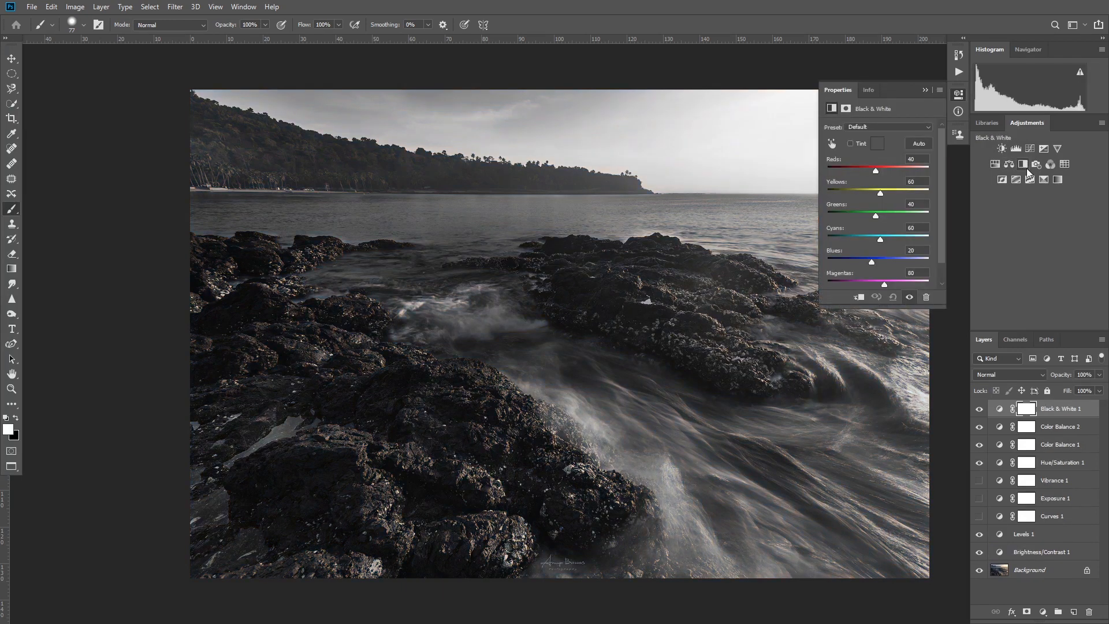